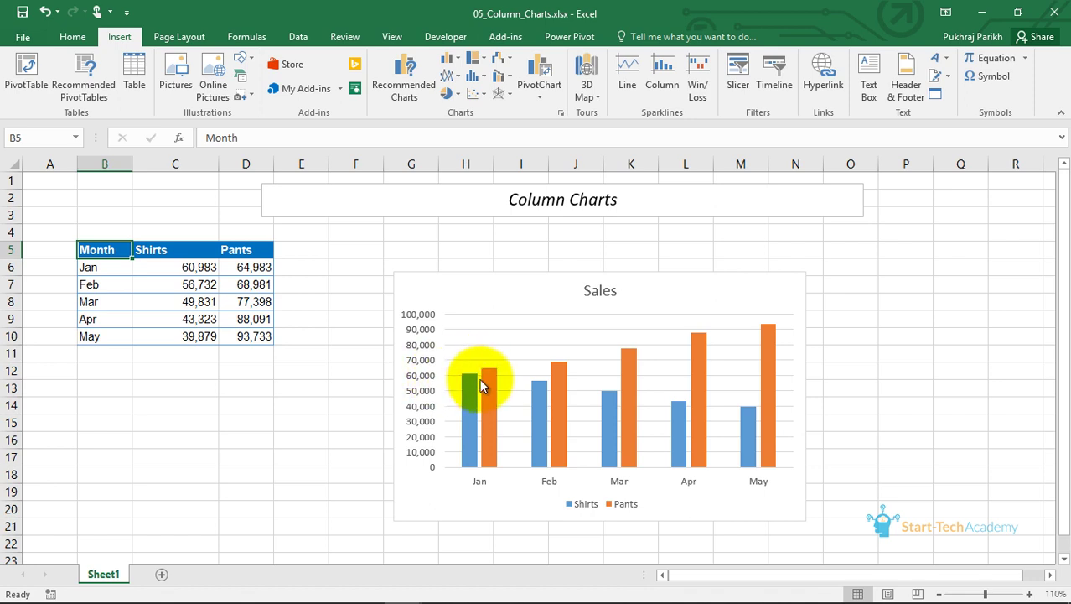
pyautogui.moveTo(458, 384)
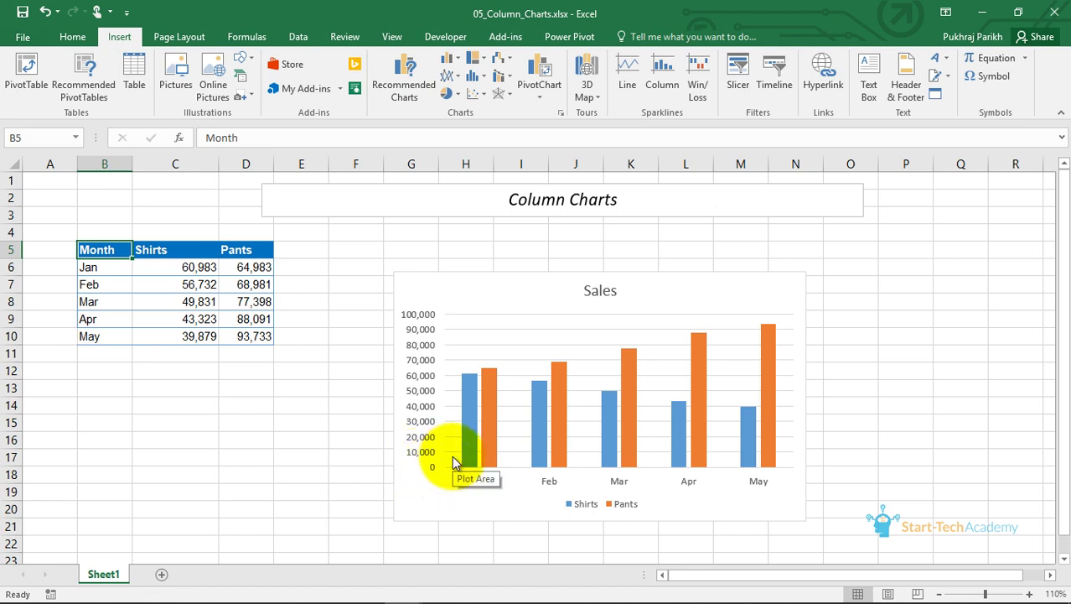
pyautogui.moveTo(468, 450)
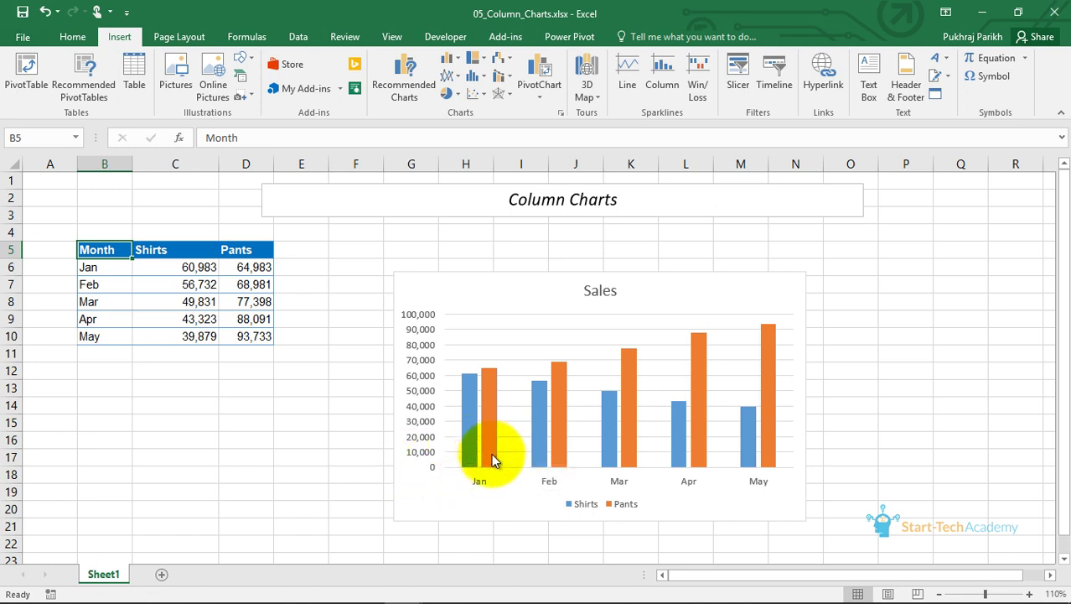
pyautogui.moveTo(600, 464)
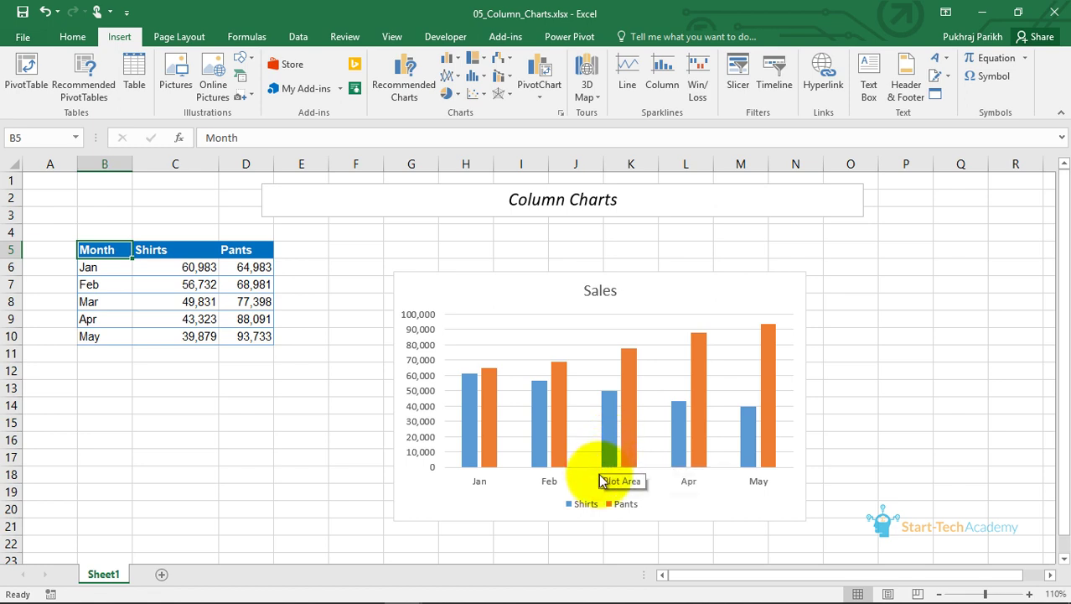
pyautogui.moveTo(536, 424)
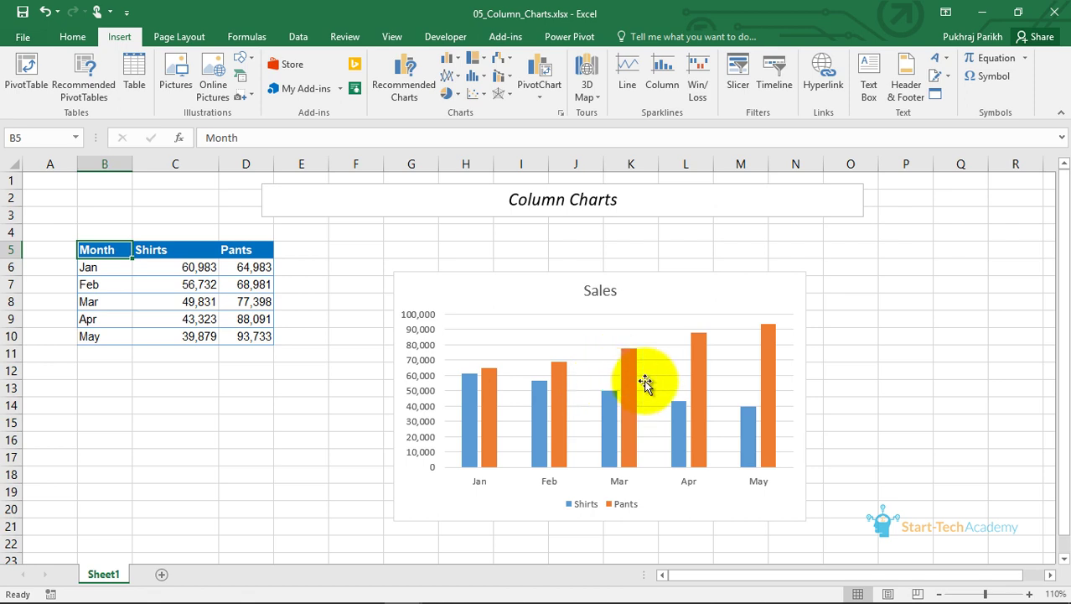
pyautogui.moveTo(620, 425)
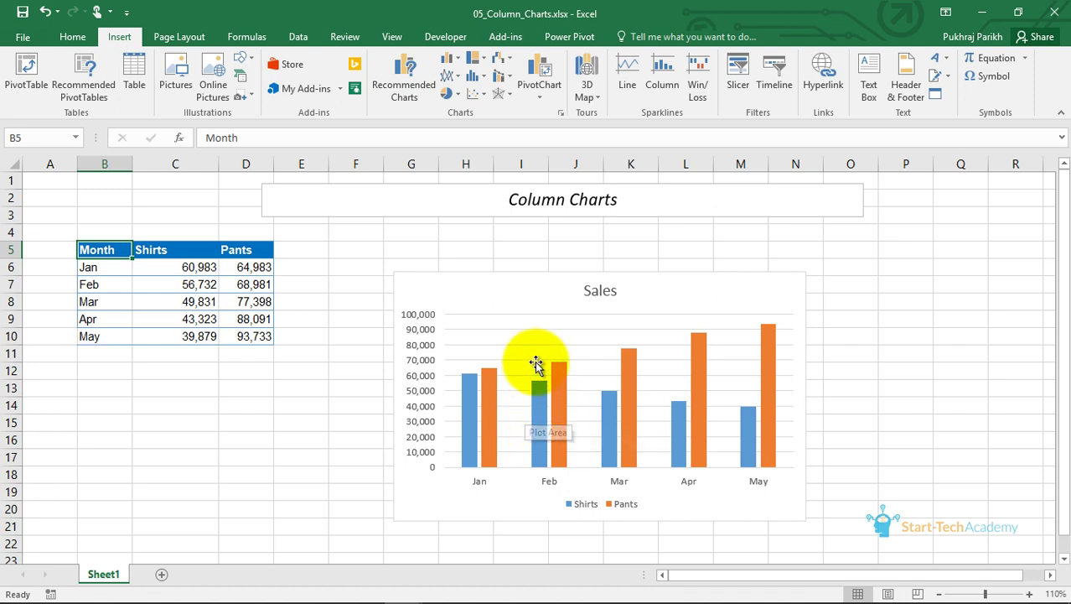
# Apply the 2-D clustered column type to the existing Sales chart
pyautogui.click(505, 306)
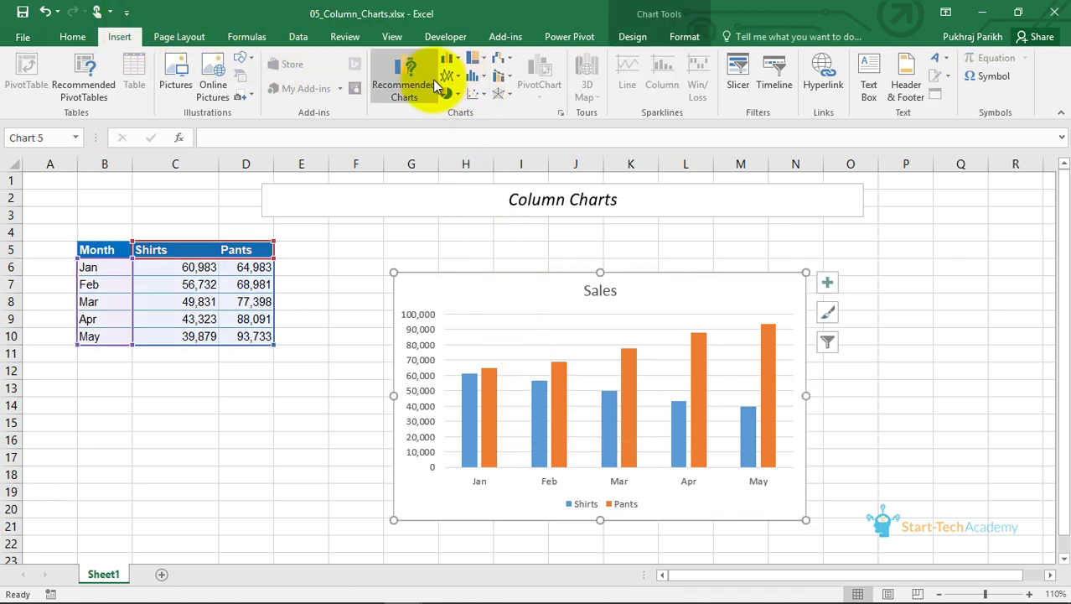
pyautogui.click(458, 60)
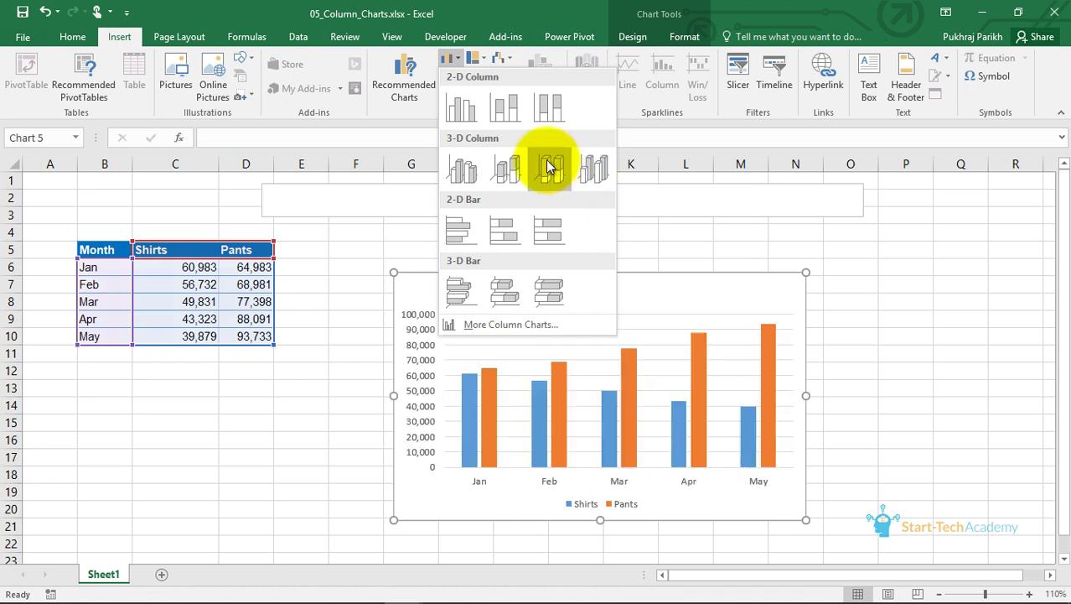
pyautogui.click(460, 107)
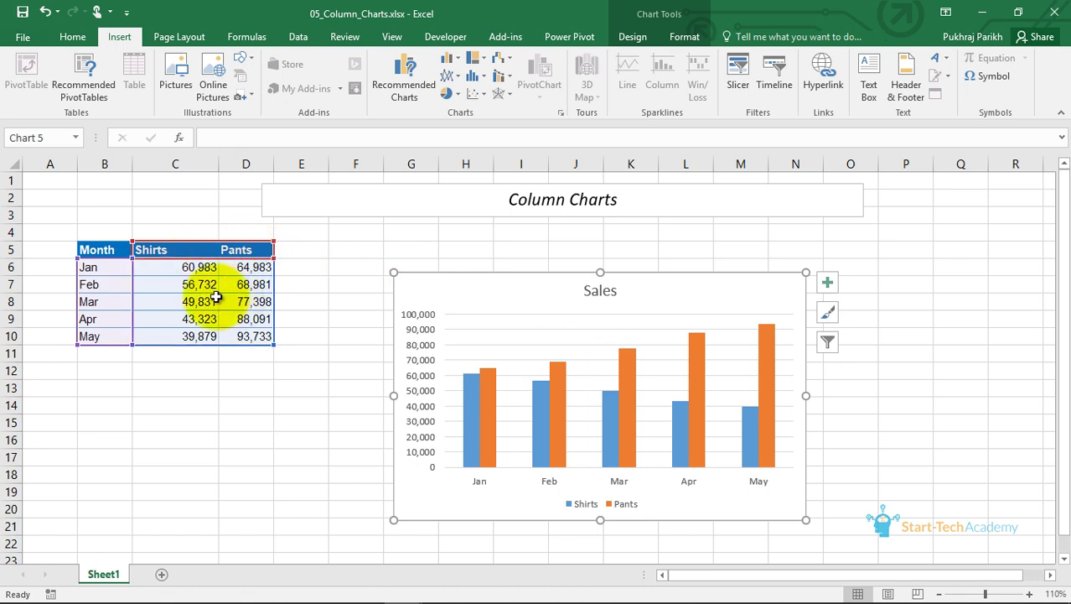
# Examine the data table's Shirts and Pants headers and its month rows to see how the chart data is laid out
pyautogui.click(111, 271)
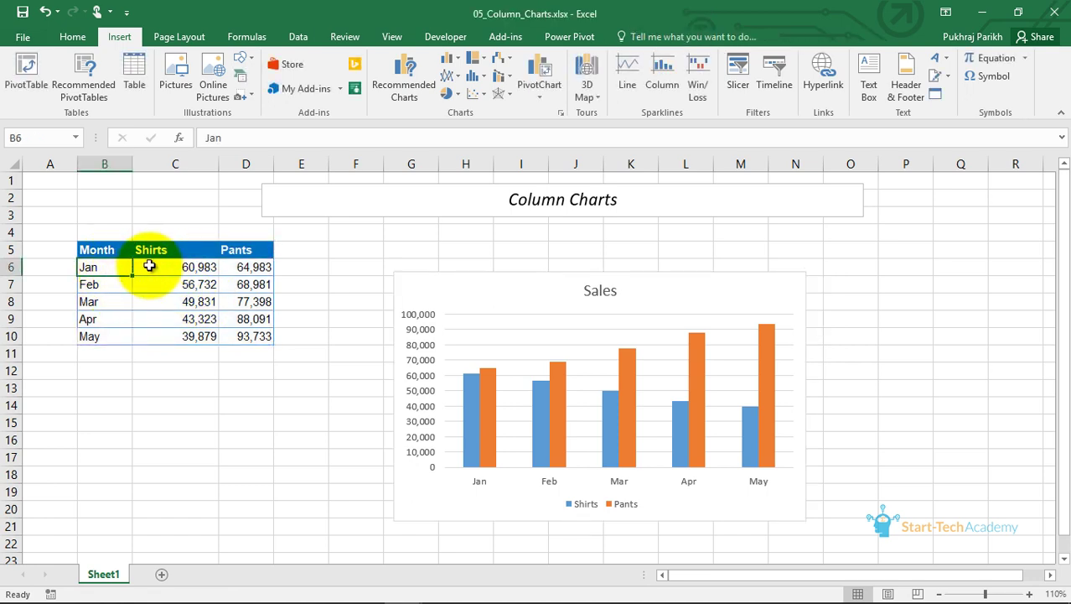
pyautogui.click(149, 248)
pyautogui.click(235, 244)
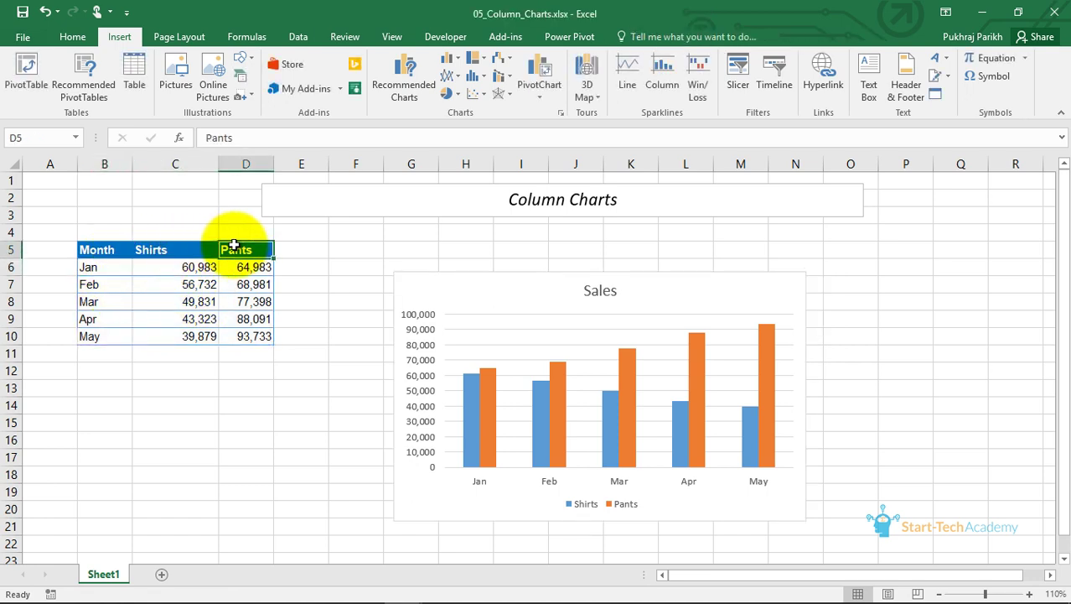
pyautogui.press('Down')
pyautogui.press('Down')
pyautogui.press('Down')
pyautogui.press('Left')
pyautogui.press('Left')
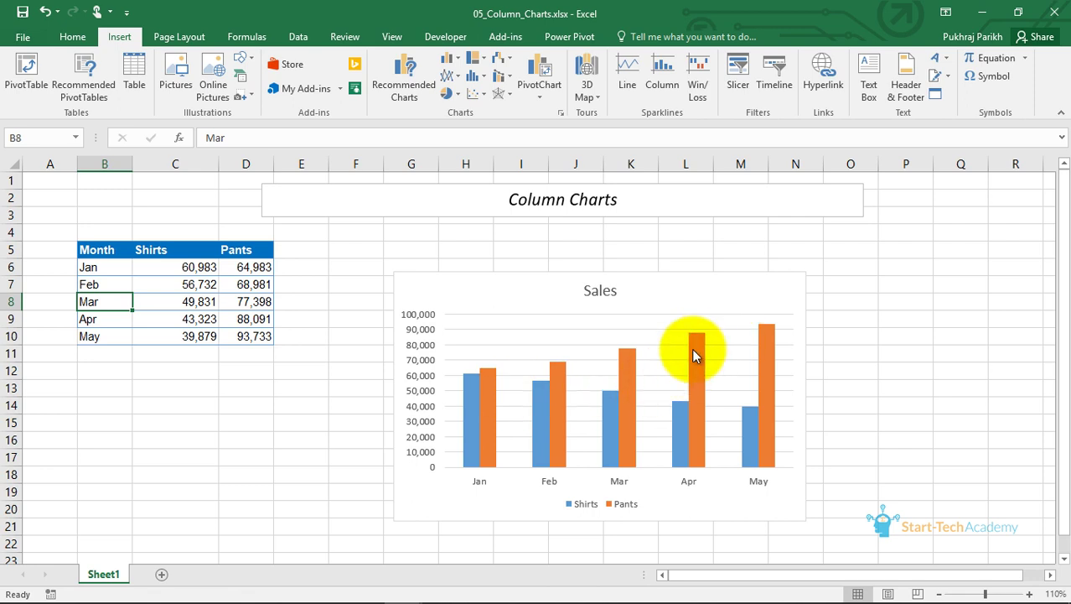
# Delete the existing Sales chart from the sheet
pyautogui.click(689, 285)
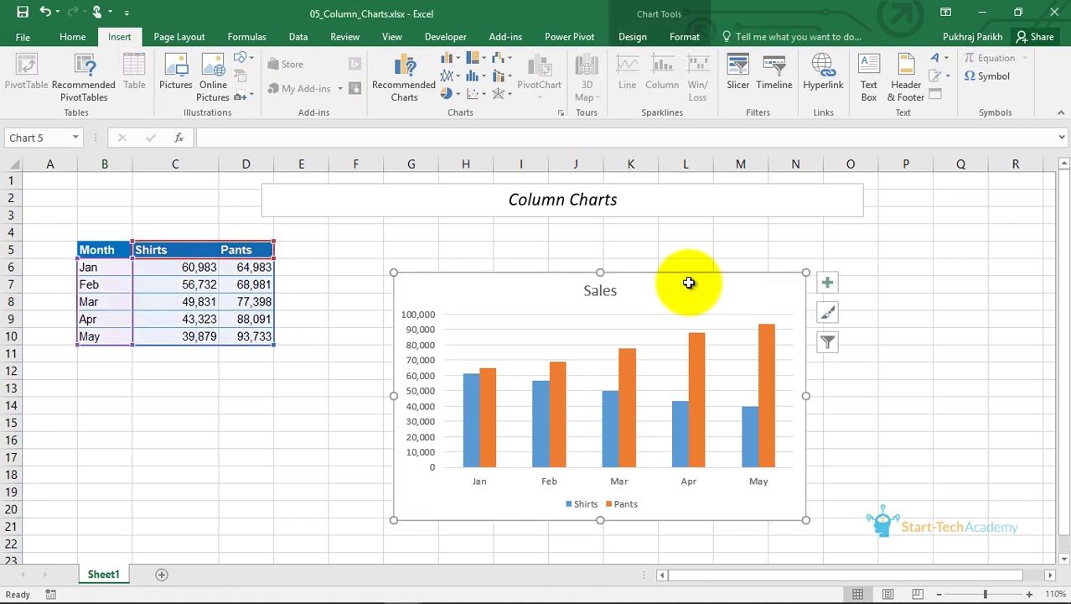
pyautogui.press('Delete')
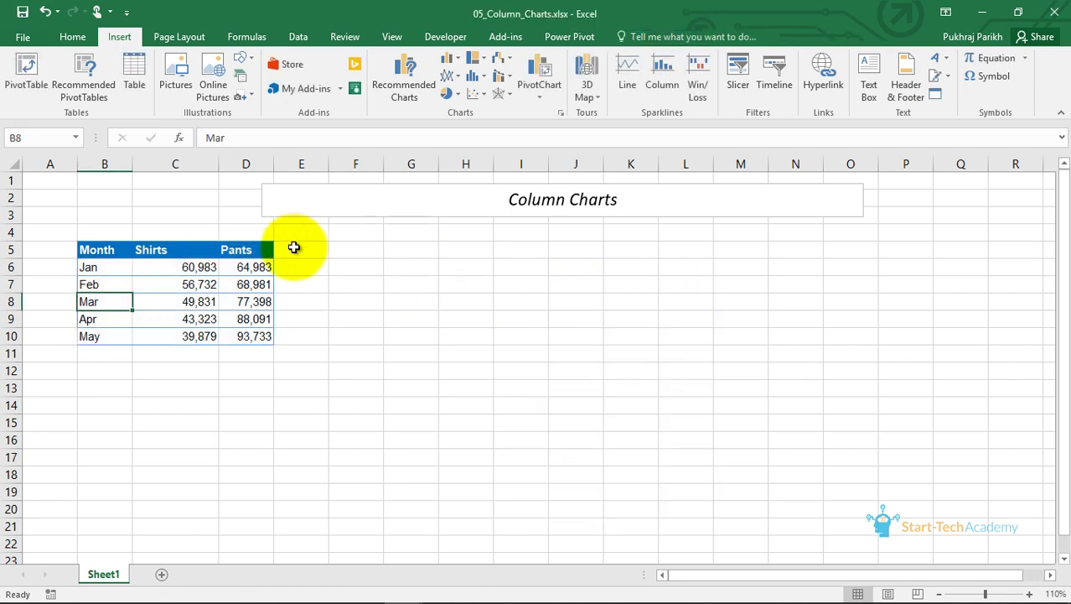
# Insert a 2-D clustered column chart from the table range B5:D10, and delete that chart again
pyautogui.click(91, 249)
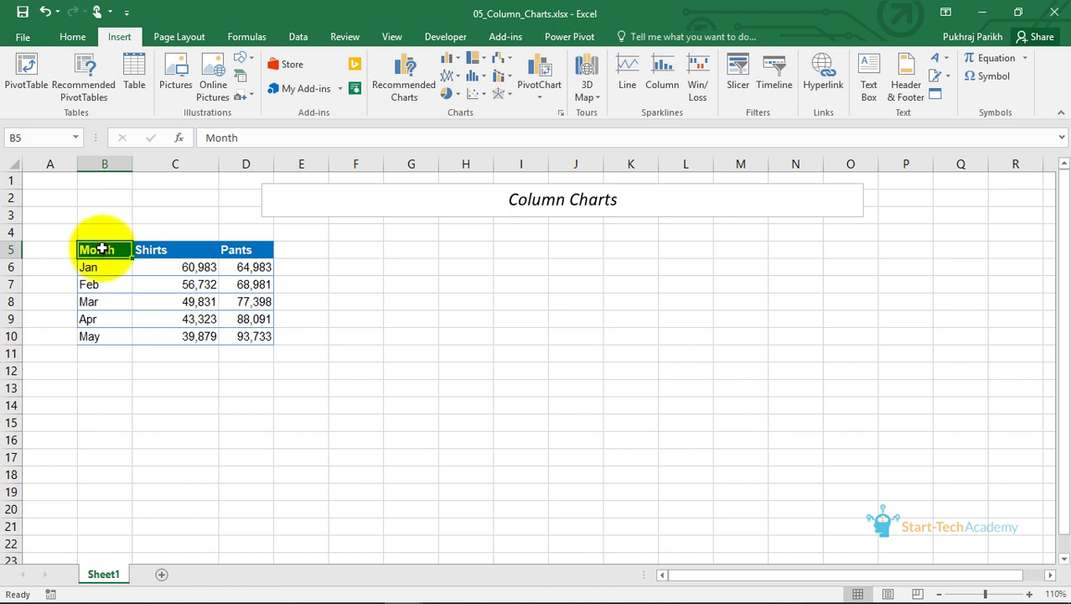
pyautogui.moveTo(93, 250); pyautogui.dragTo(246, 336)
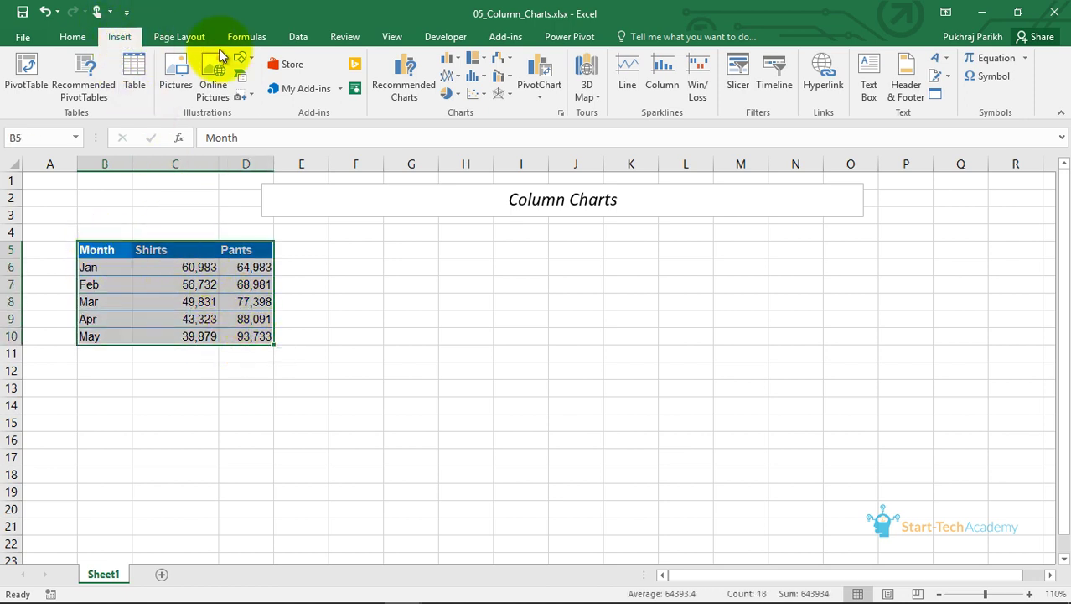
pyautogui.click(461, 67)
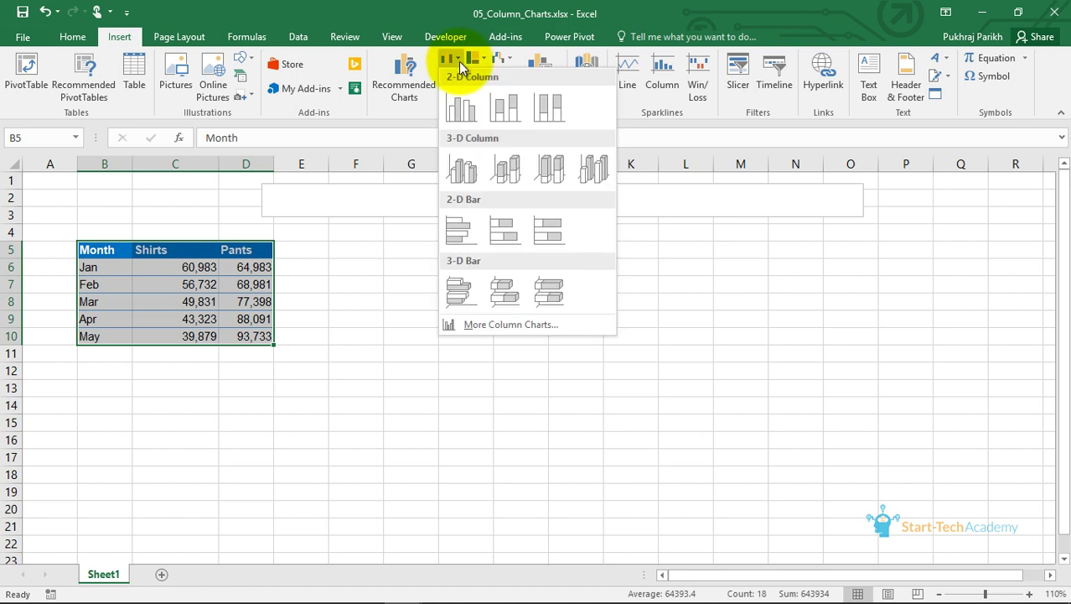
pyautogui.click(462, 108)
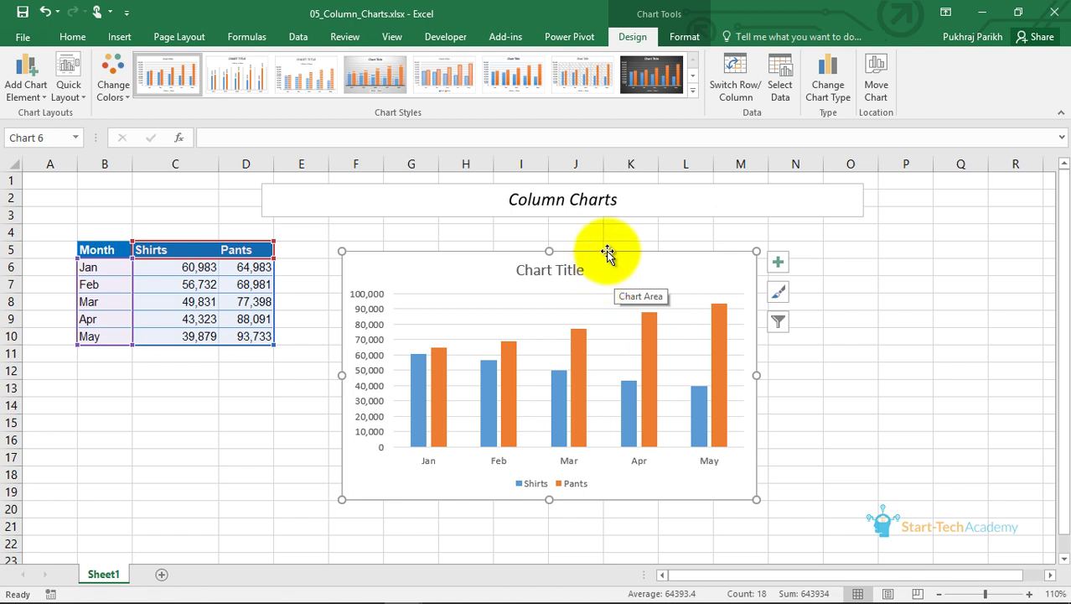
pyautogui.press('Delete')
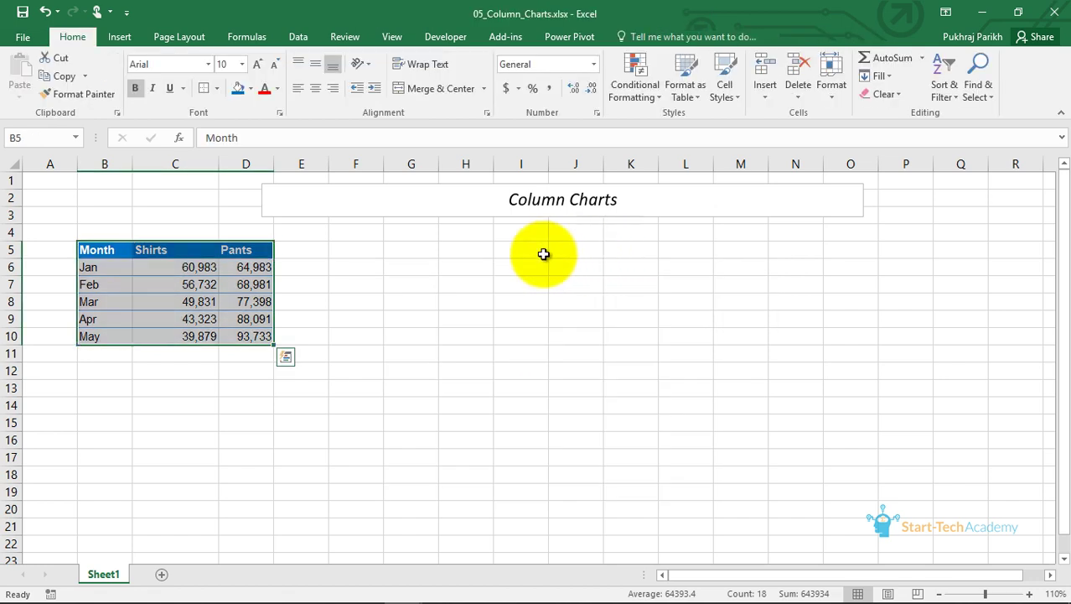
# Insert a blank 2-D clustered column chart with the empty cell I6 selected instead of the table
pyautogui.click(502, 266)
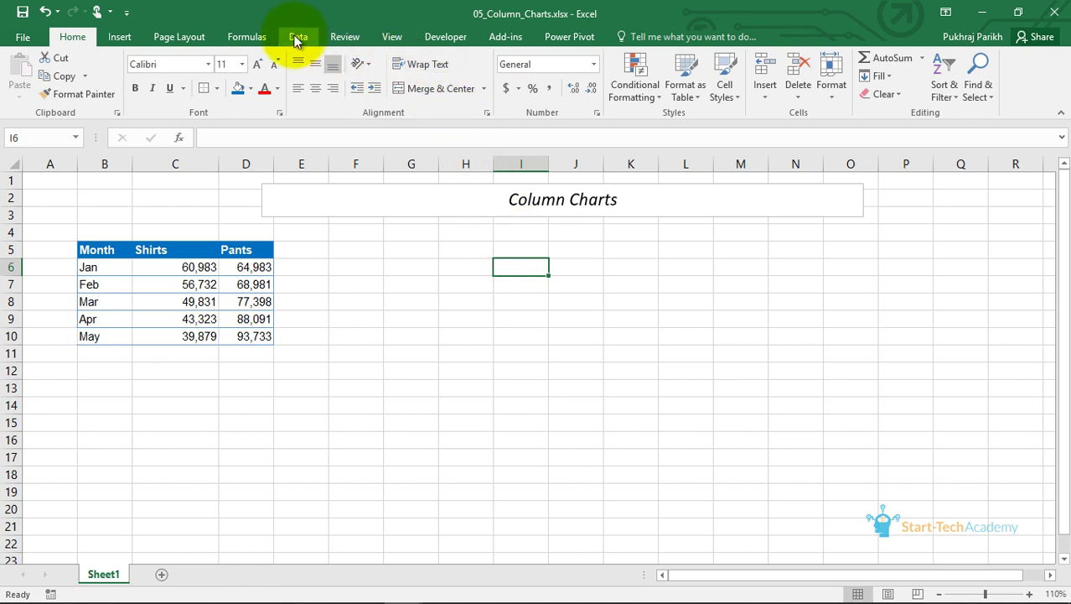
pyautogui.click(122, 38)
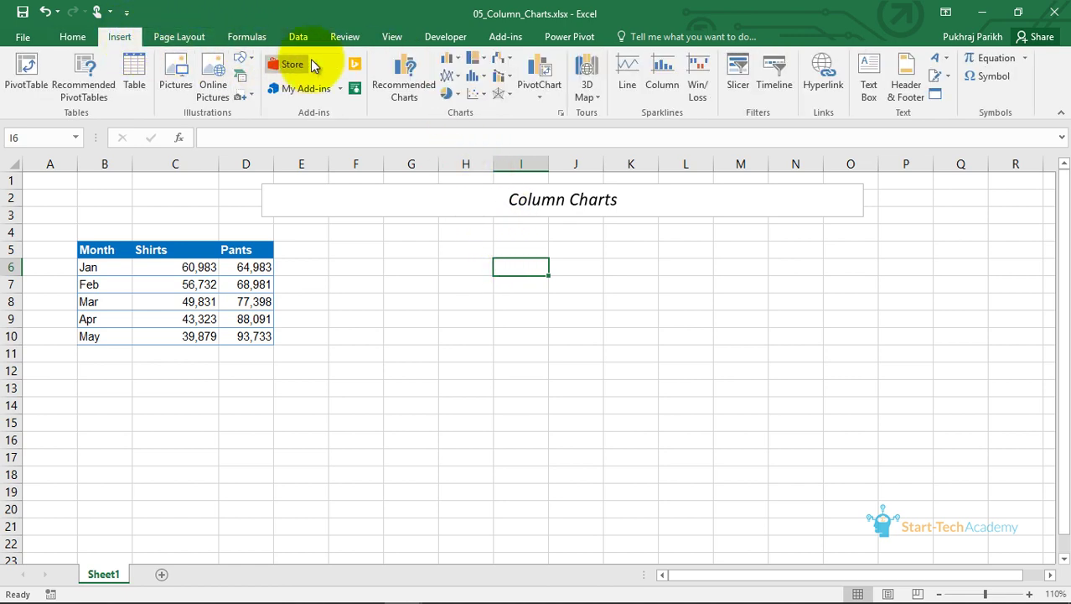
pyautogui.click(448, 61)
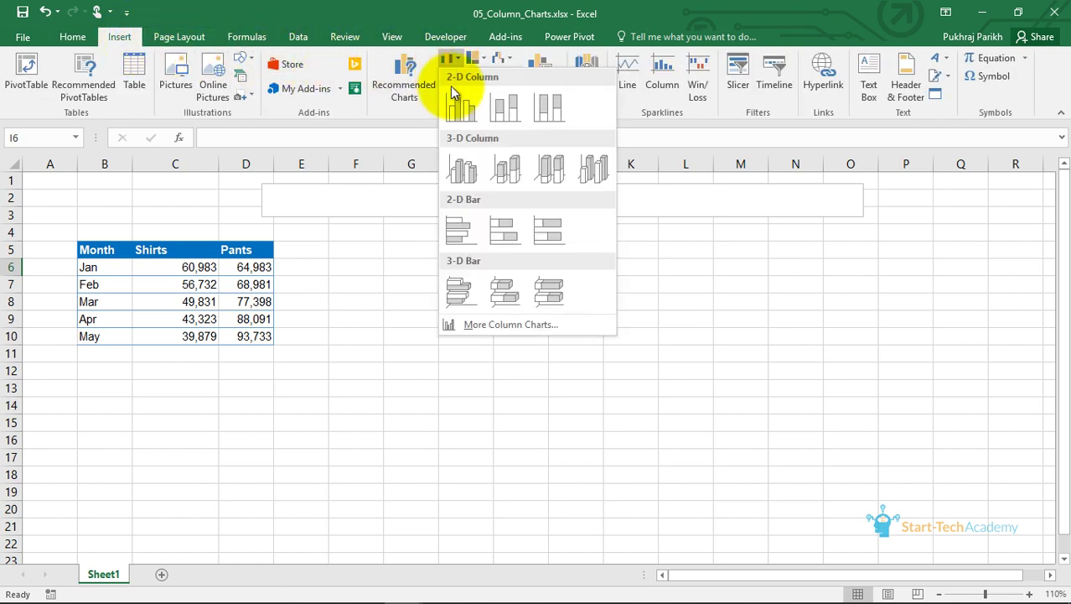
pyautogui.click(461, 107)
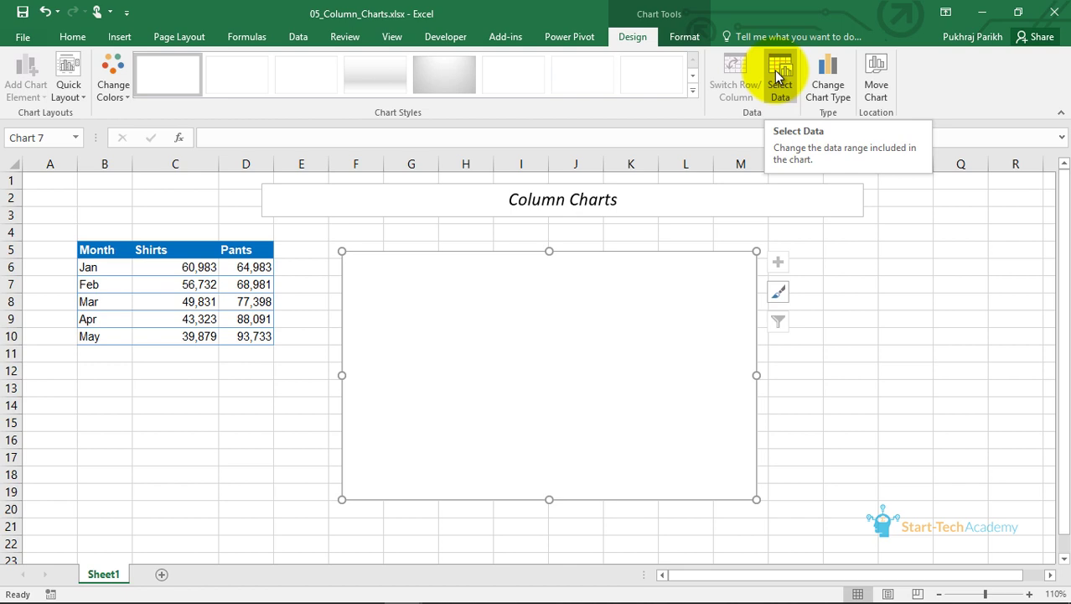
# Add a data series to the blank chart's data source, with its name from cell C5 and its values from C6:C10
pyautogui.rightClick(671, 335)
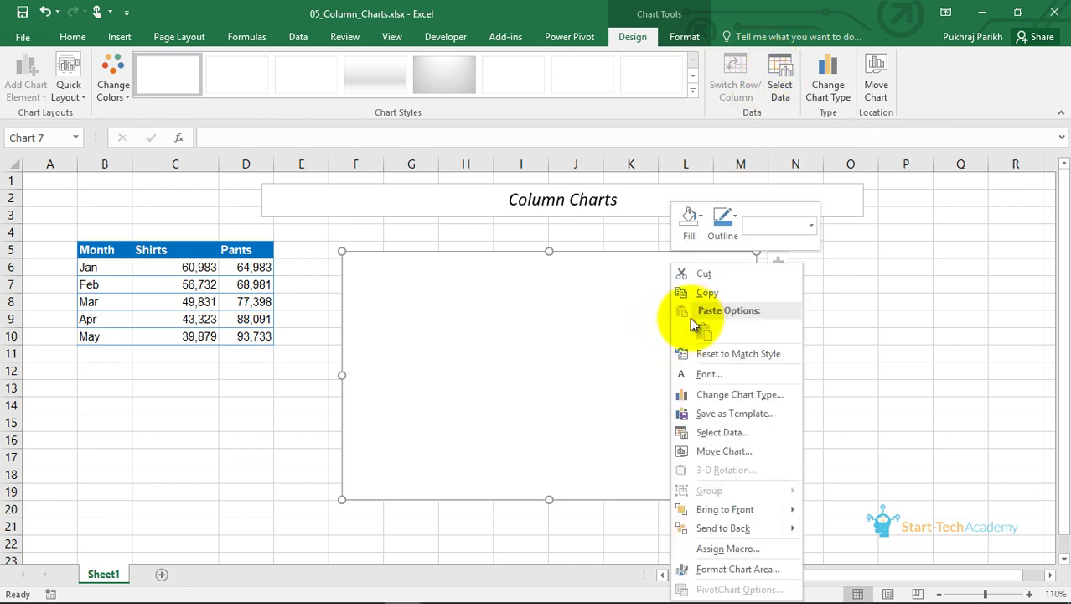
pyautogui.click(726, 433)
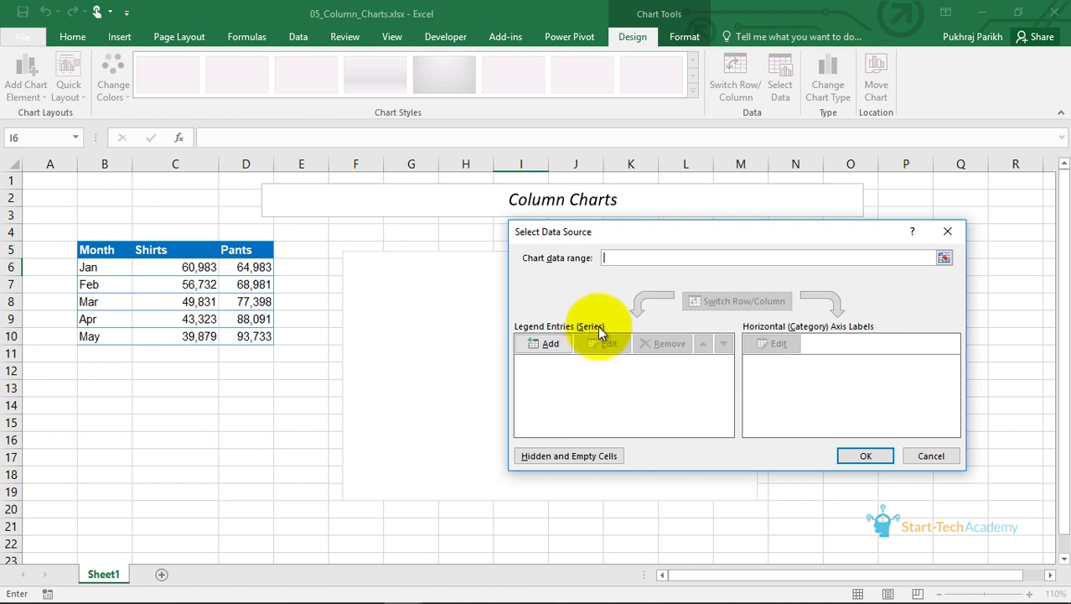
pyautogui.click(546, 343)
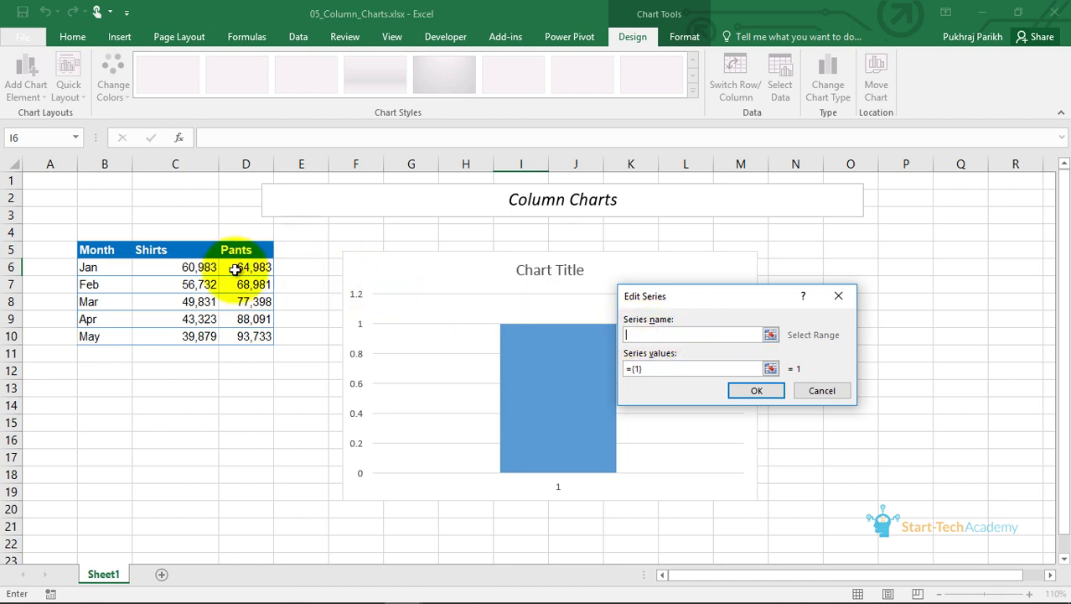
pyautogui.click(177, 249)
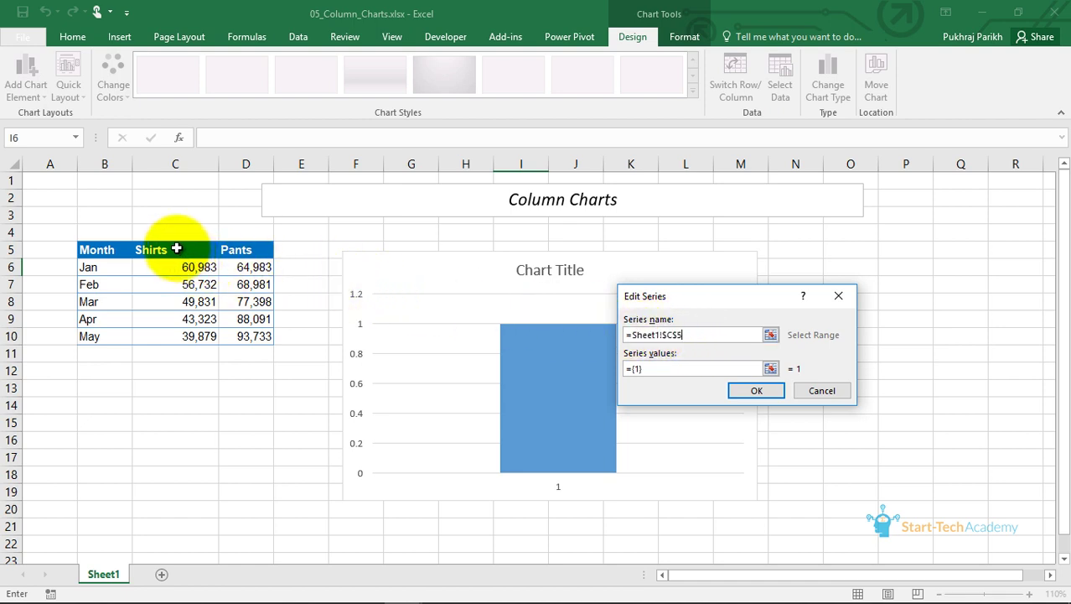
pyautogui.click(771, 369)
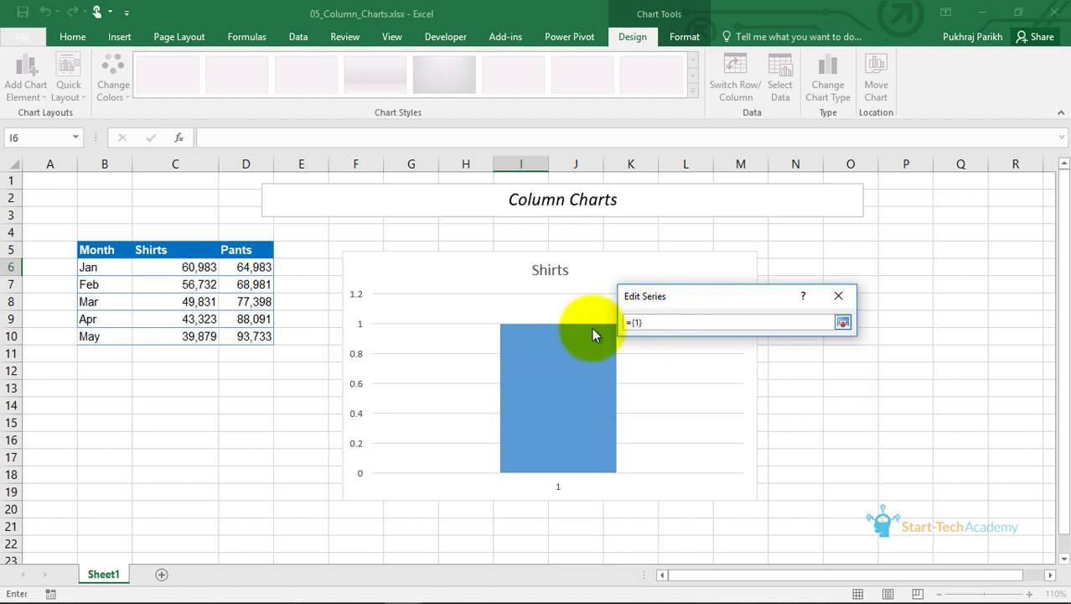
pyautogui.press('BackSpace')
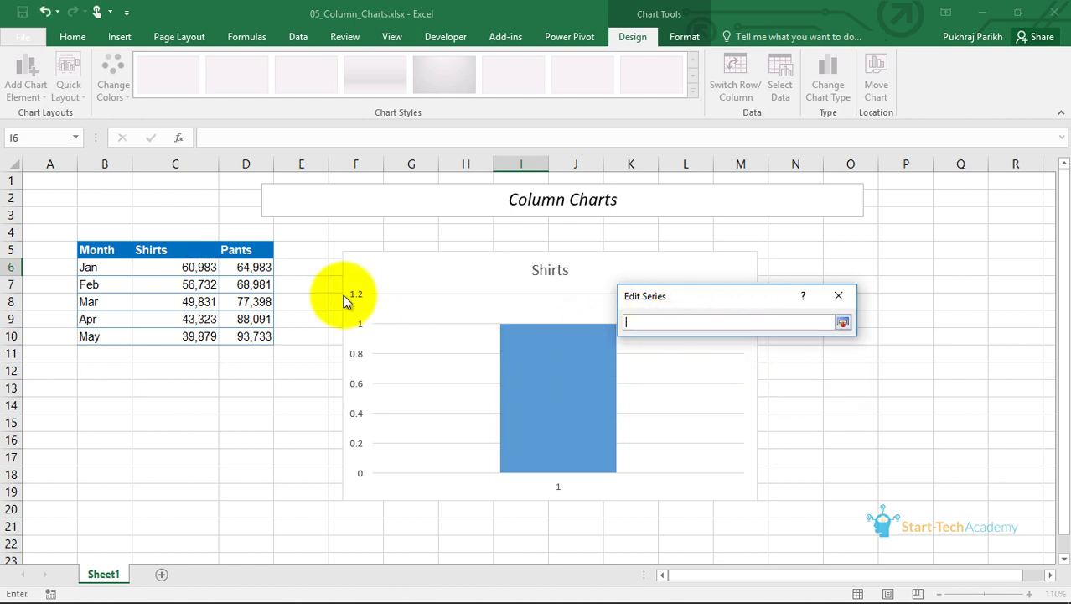
pyautogui.click(194, 266)
pyautogui.moveTo(195, 267); pyautogui.dragTo(201, 335)
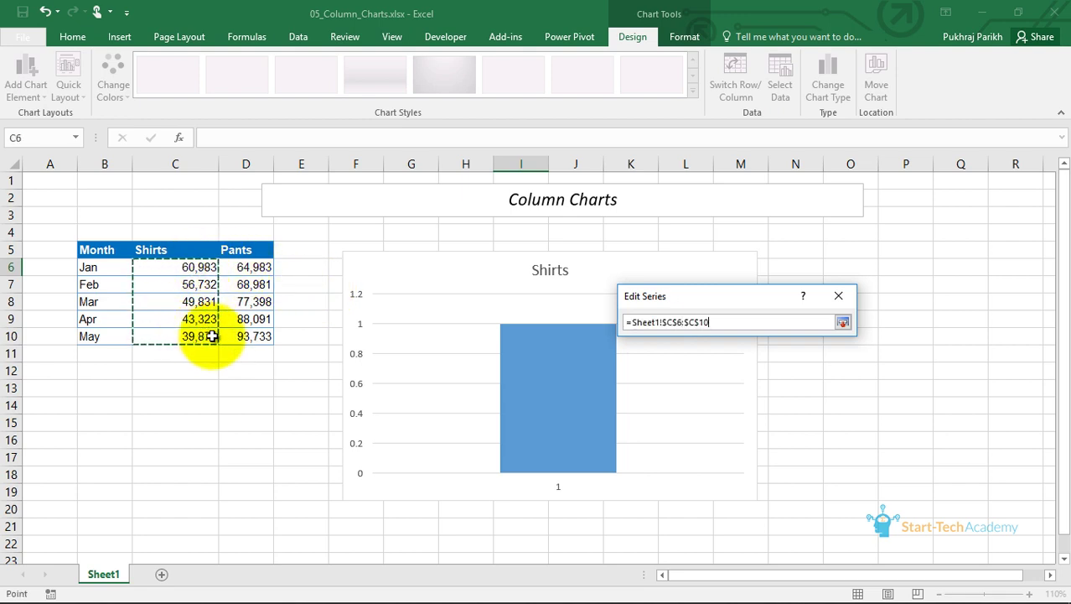
pyautogui.click(843, 323)
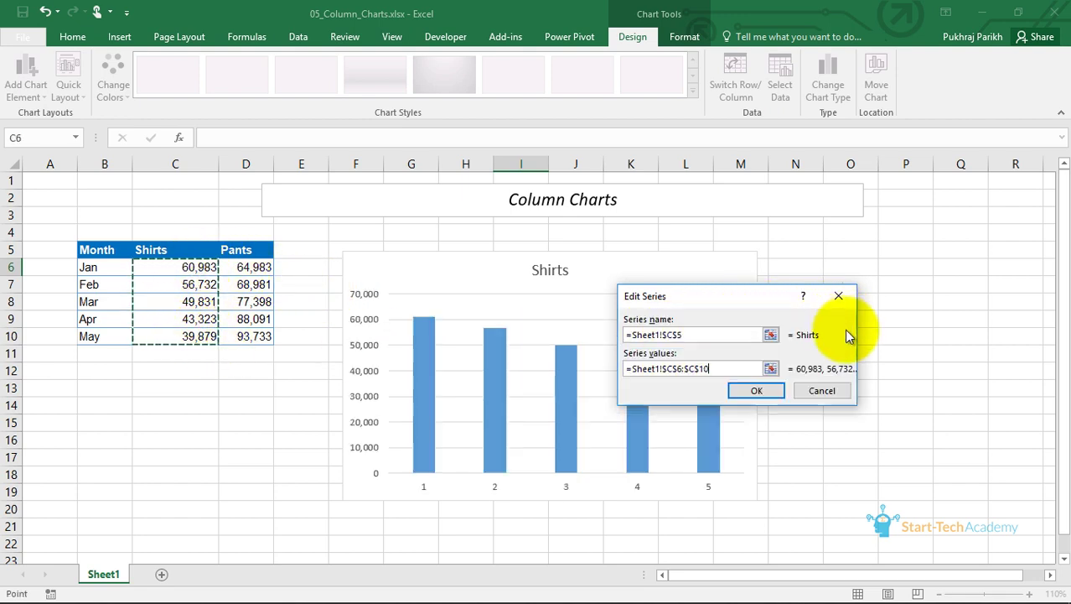
pyautogui.click(756, 391)
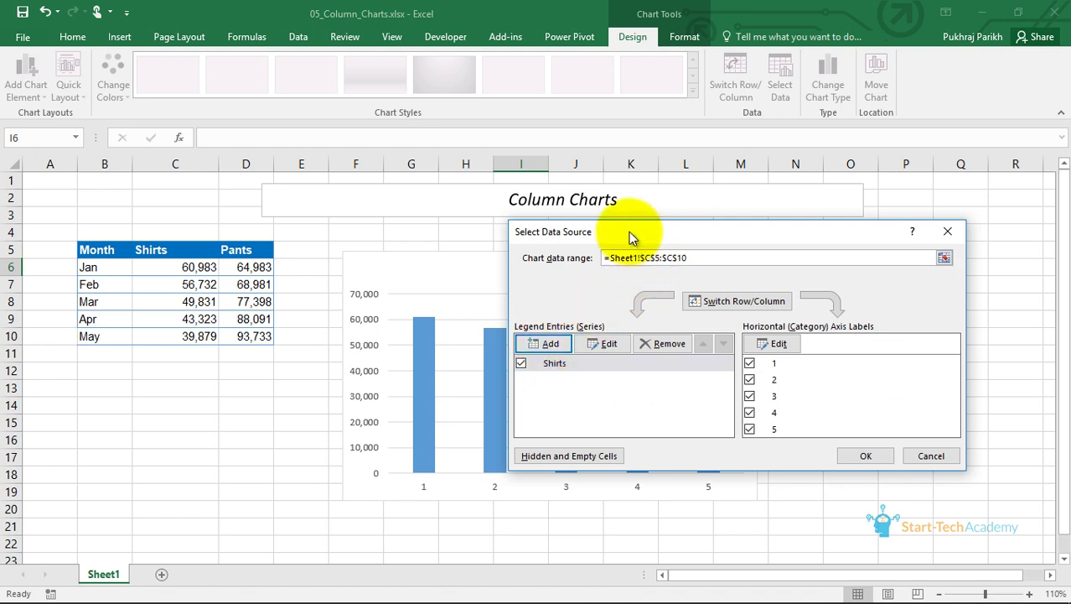
# Add a second data series to the chart, with its name from cell D5 and its values from D6:D10
pyautogui.moveTo(637, 231); pyautogui.dragTo(683, 224)
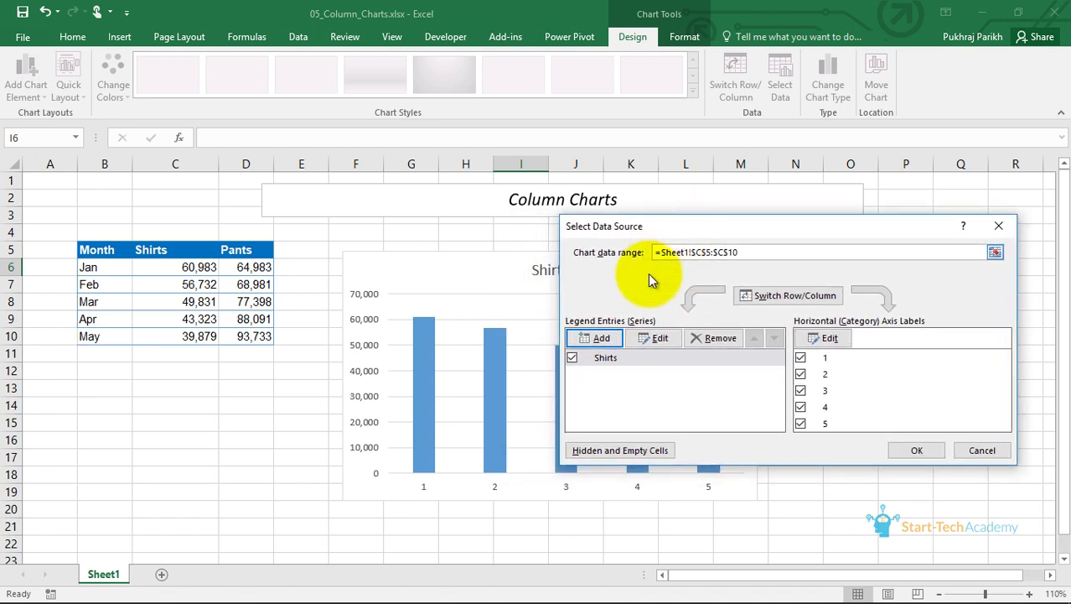
pyautogui.click(599, 339)
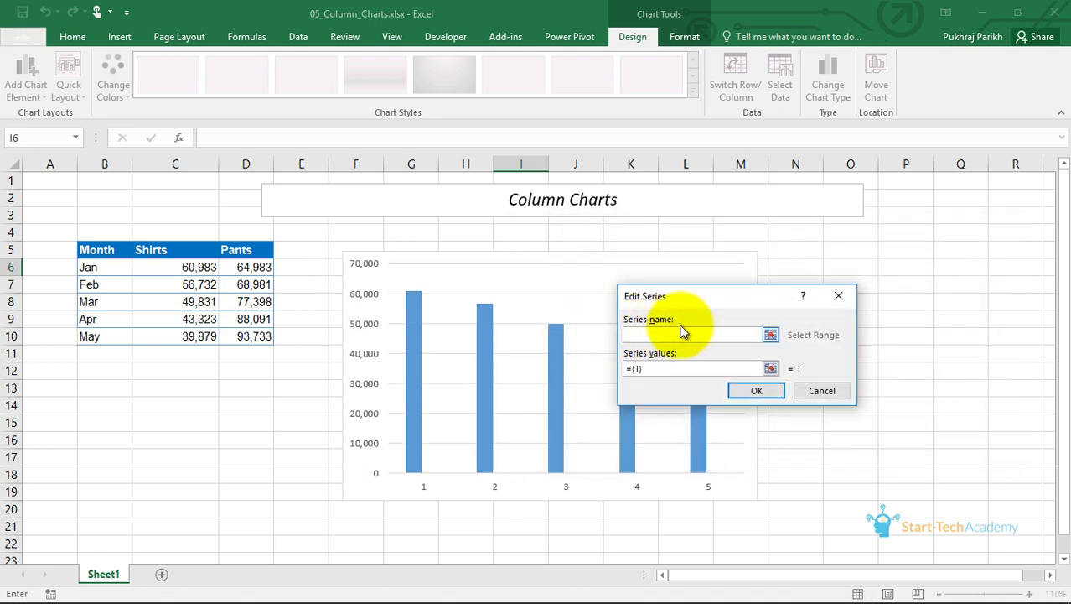
pyautogui.click(246, 249)
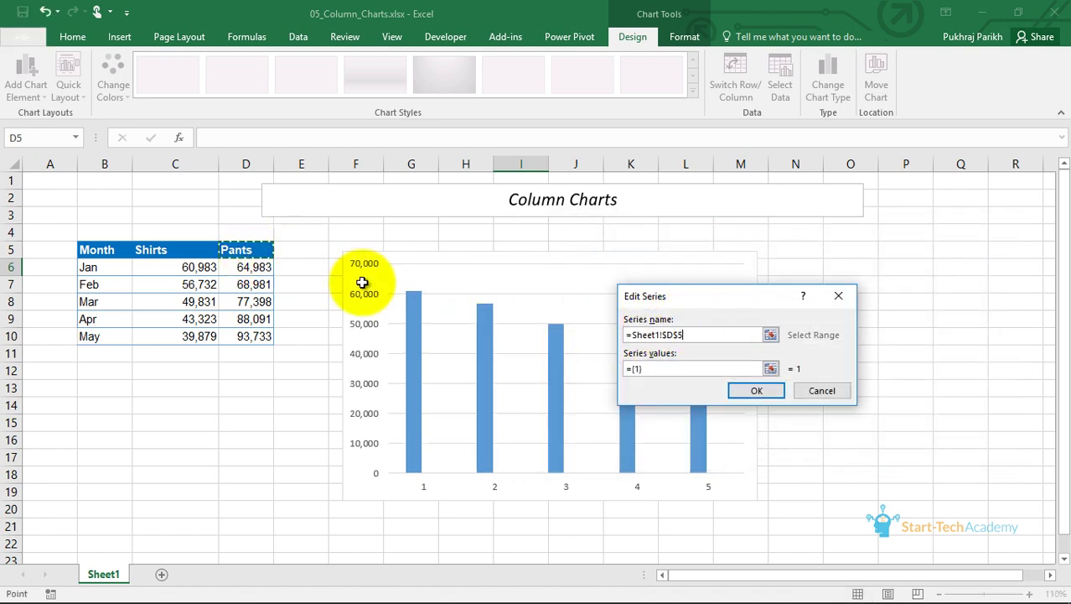
pyautogui.click(771, 370)
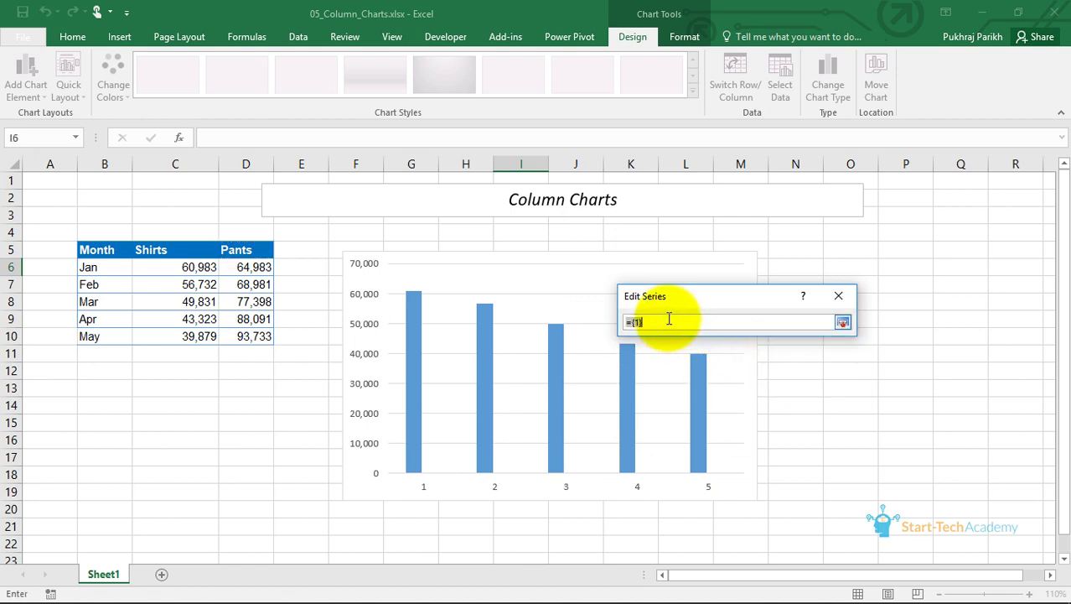
pyautogui.press('BackSpace')
pyautogui.moveTo(258, 268); pyautogui.dragTo(262, 330)
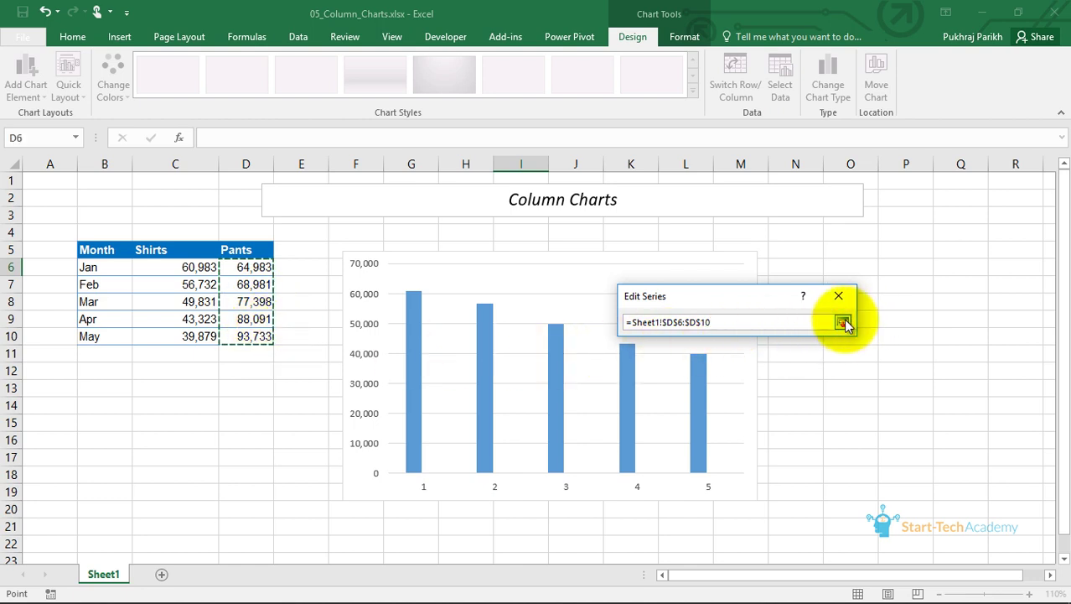
pyautogui.click(843, 322)
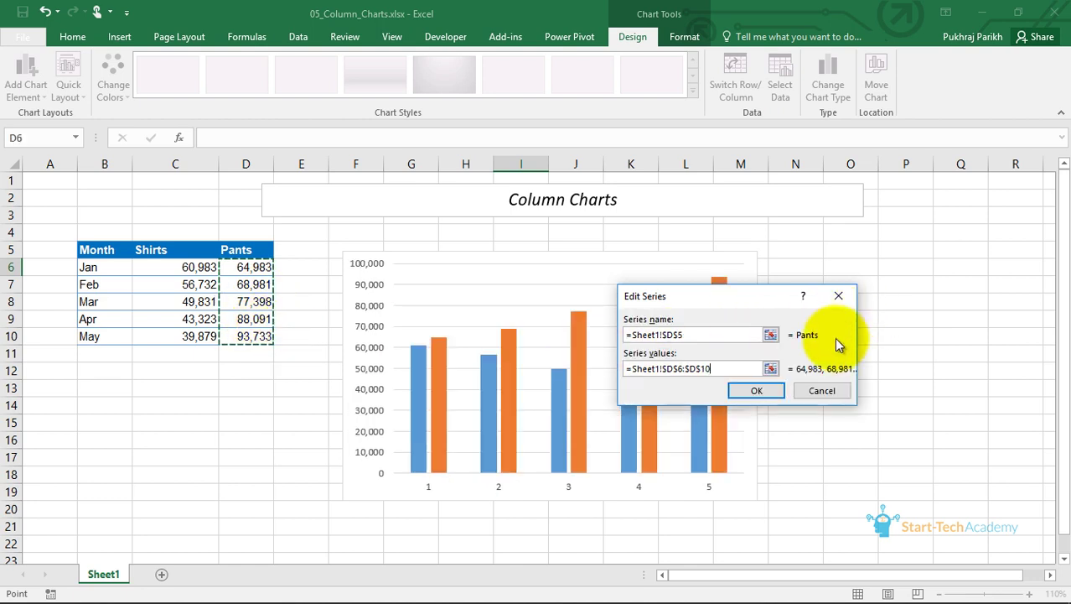
pyautogui.click(744, 387)
# Set the chart's horizontal axis labels to the month range B6:B10 and apply the data source changes
pyautogui.moveTo(801, 233); pyautogui.dragTo(910, 297)
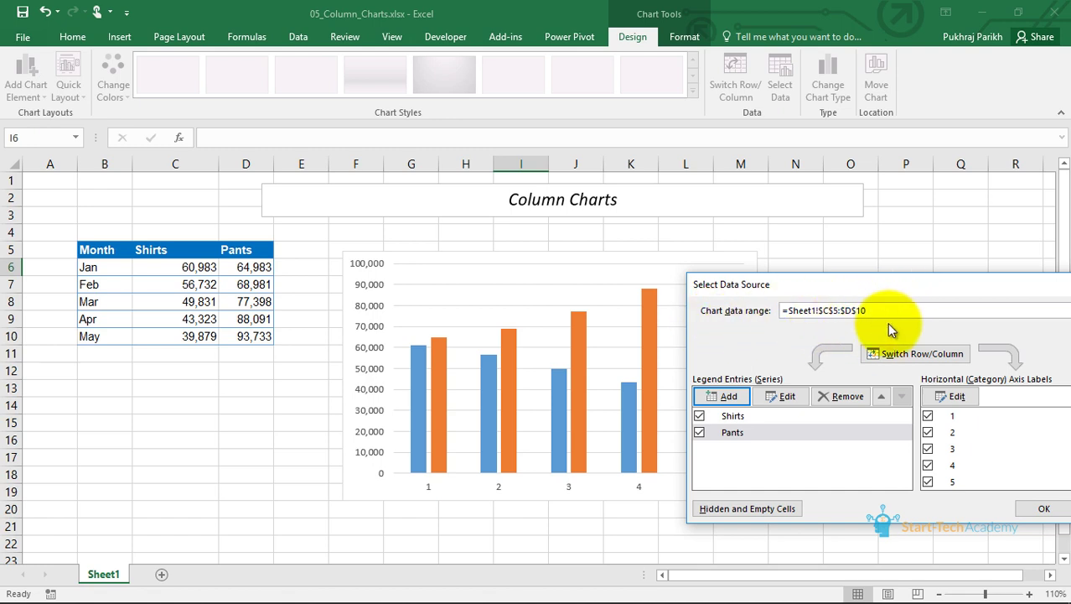
pyautogui.moveTo(904, 289); pyautogui.dragTo(726, 242)
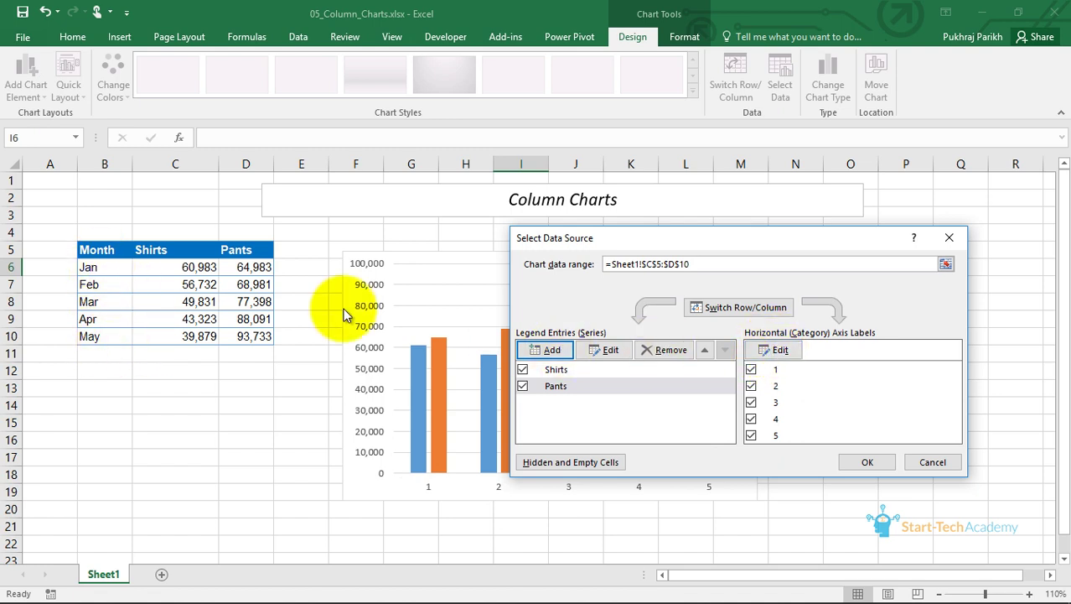
pyautogui.click(779, 352)
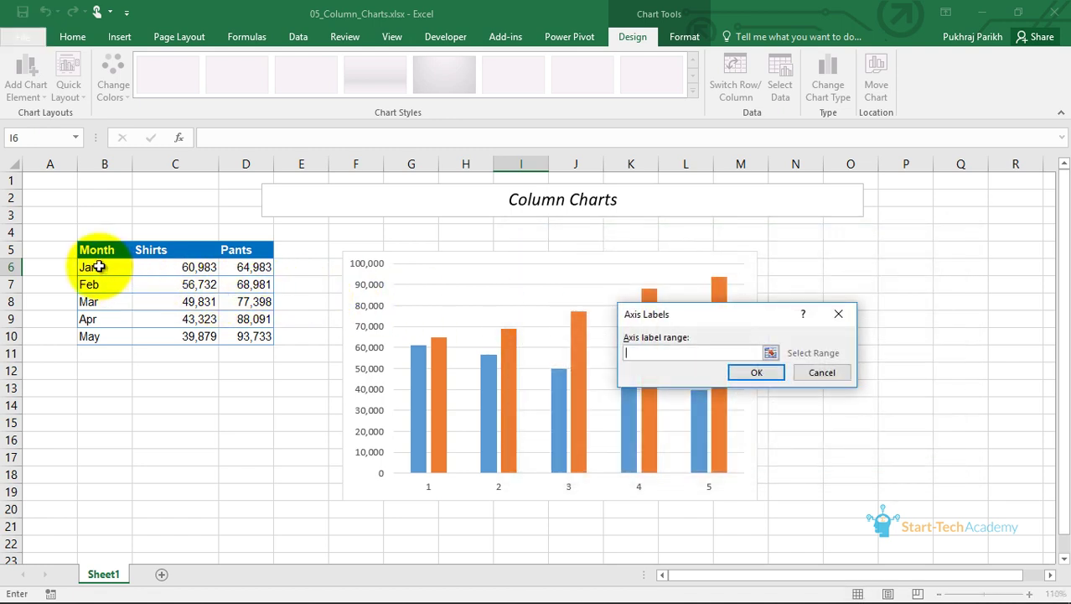
pyautogui.moveTo(86, 267); pyautogui.dragTo(89, 337)
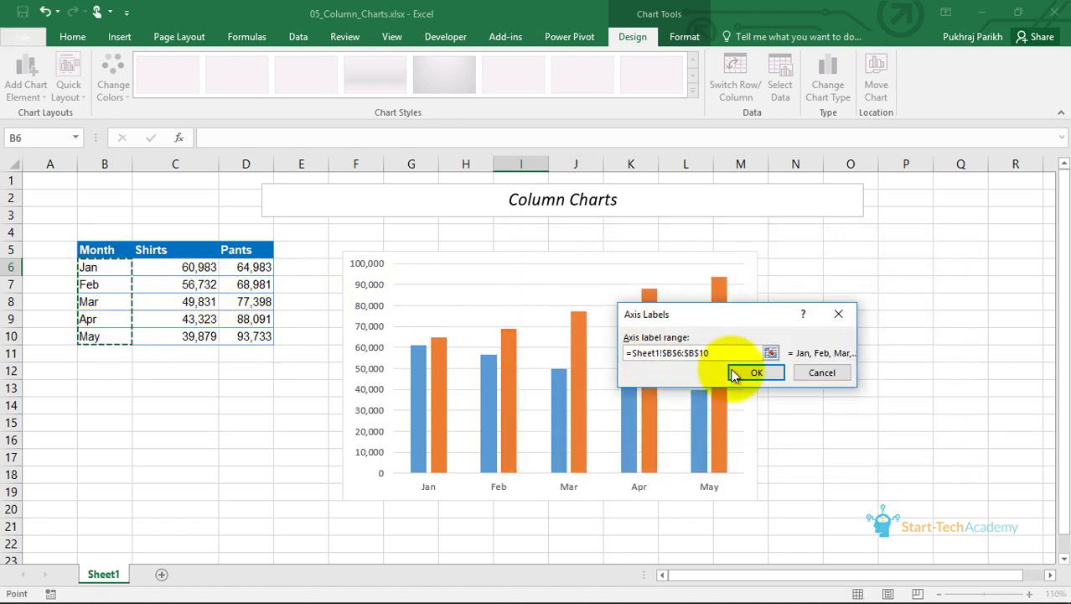
pyautogui.click(754, 374)
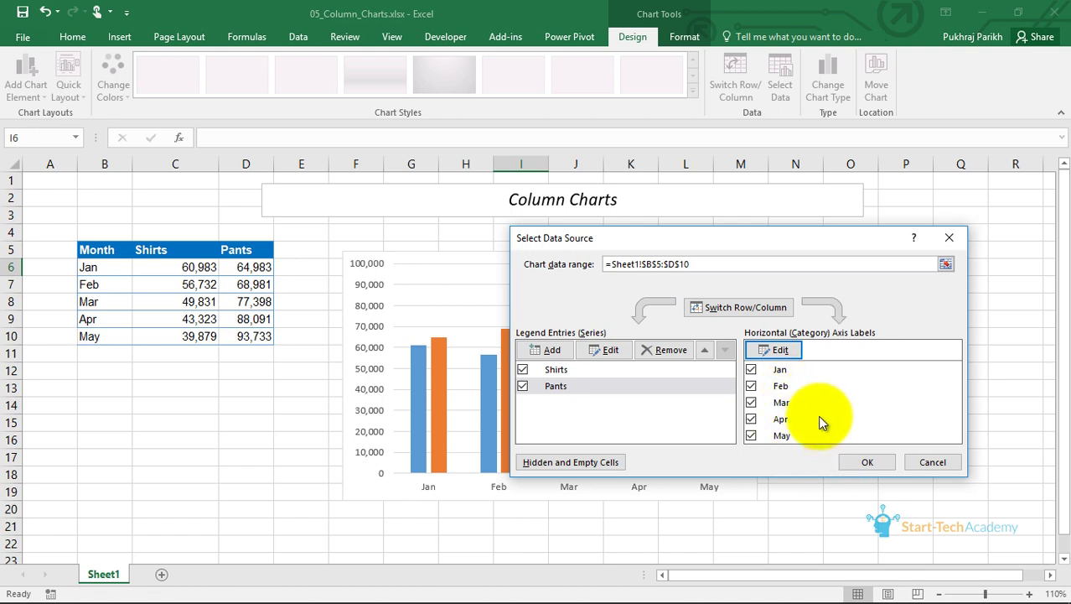
pyautogui.click(864, 462)
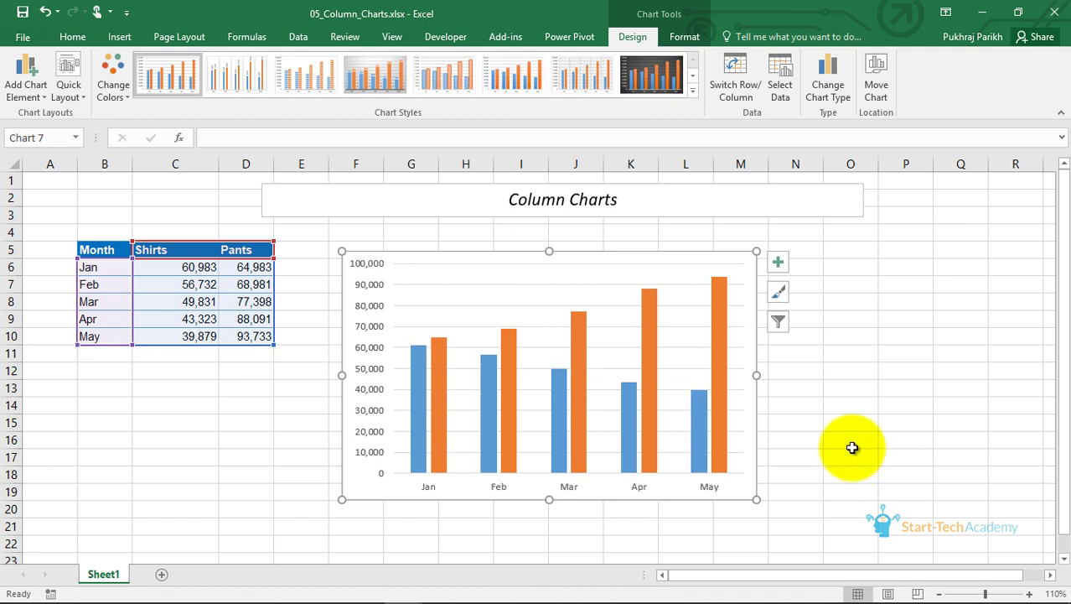
pyautogui.click(720, 419)
pyautogui.click(741, 417)
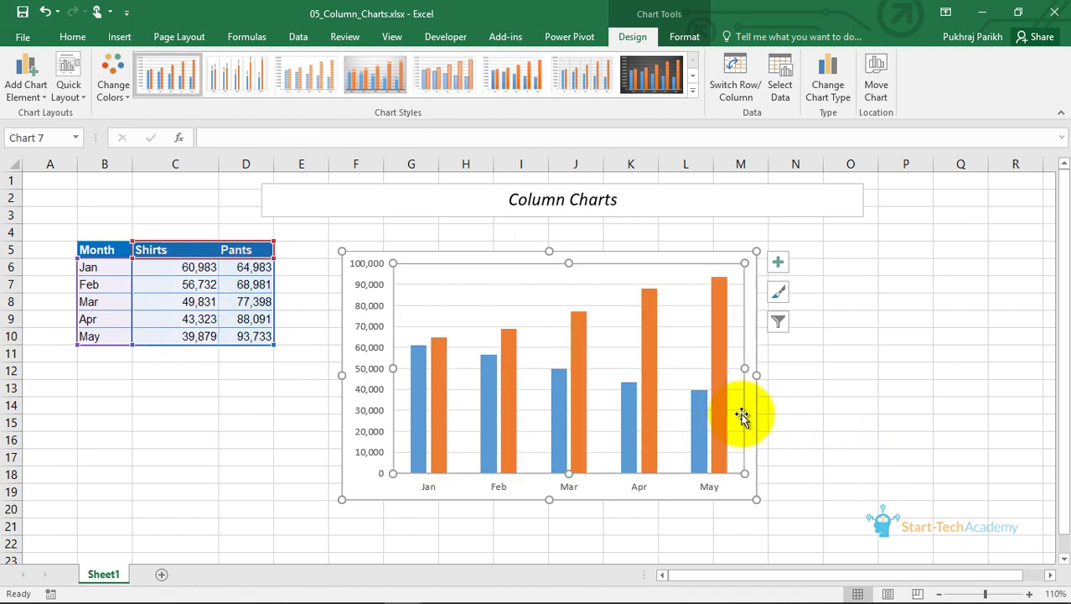
pyautogui.click(696, 489)
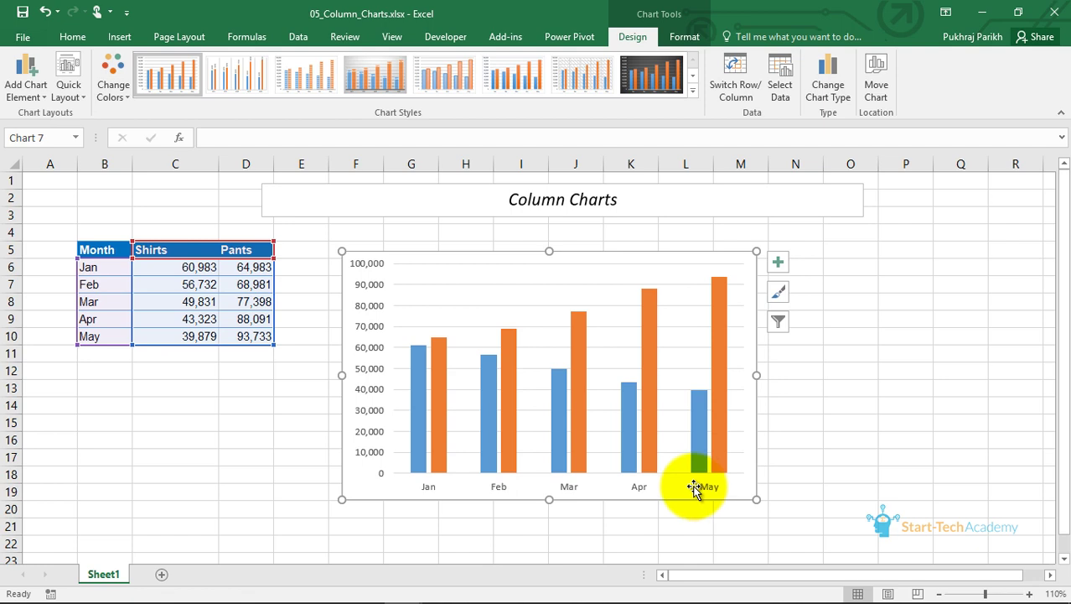
pyautogui.click(292, 256)
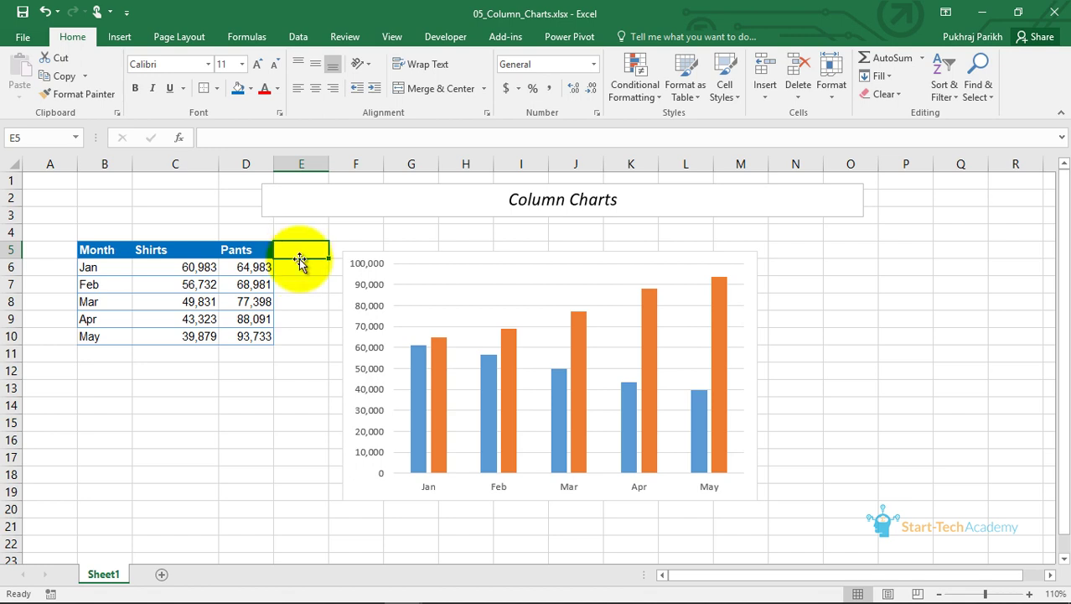
# Review the chart's series and category labels in its data source settings, and close them without changes
pyautogui.click(582, 363)
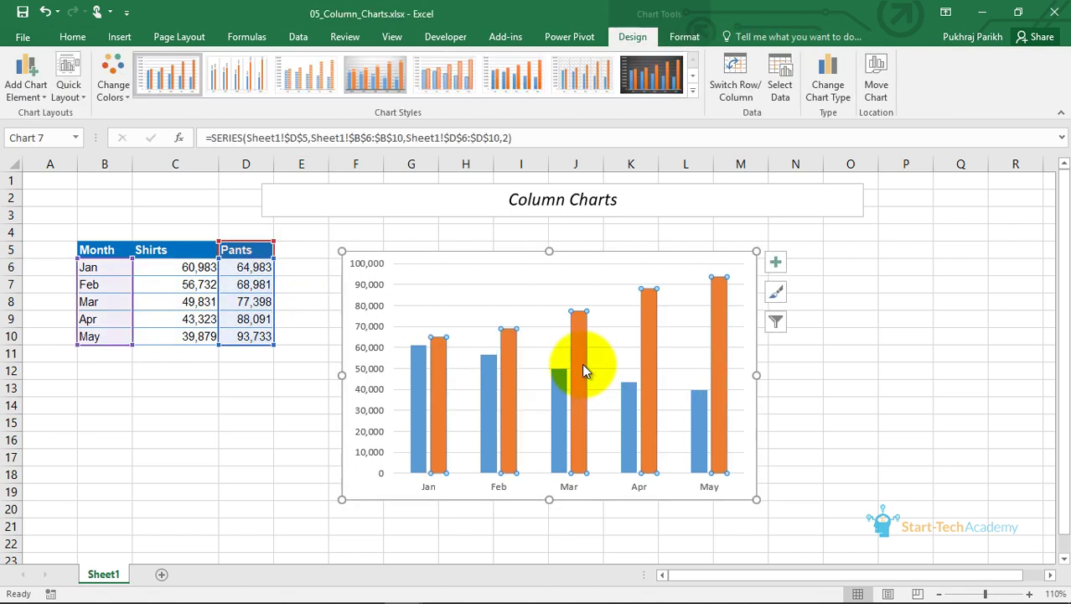
pyautogui.click(773, 89)
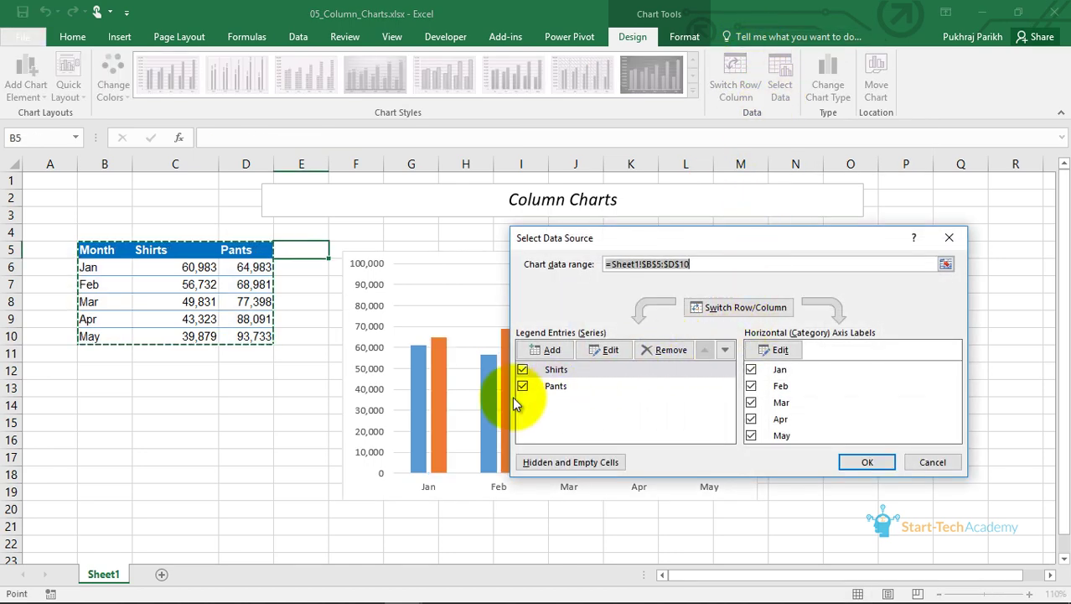
pyautogui.click(927, 464)
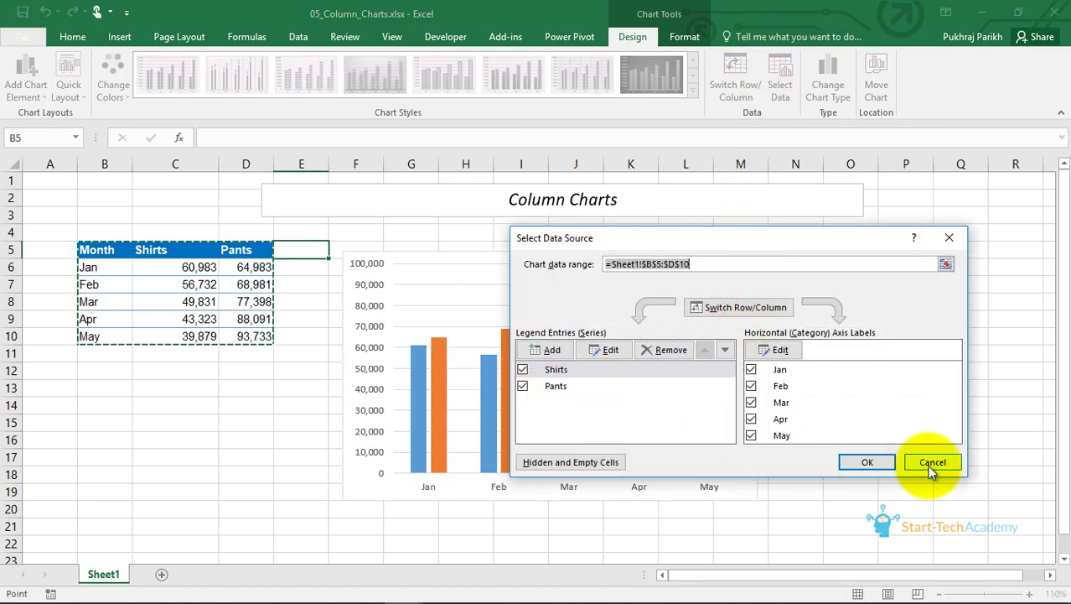
pyautogui.click(930, 468)
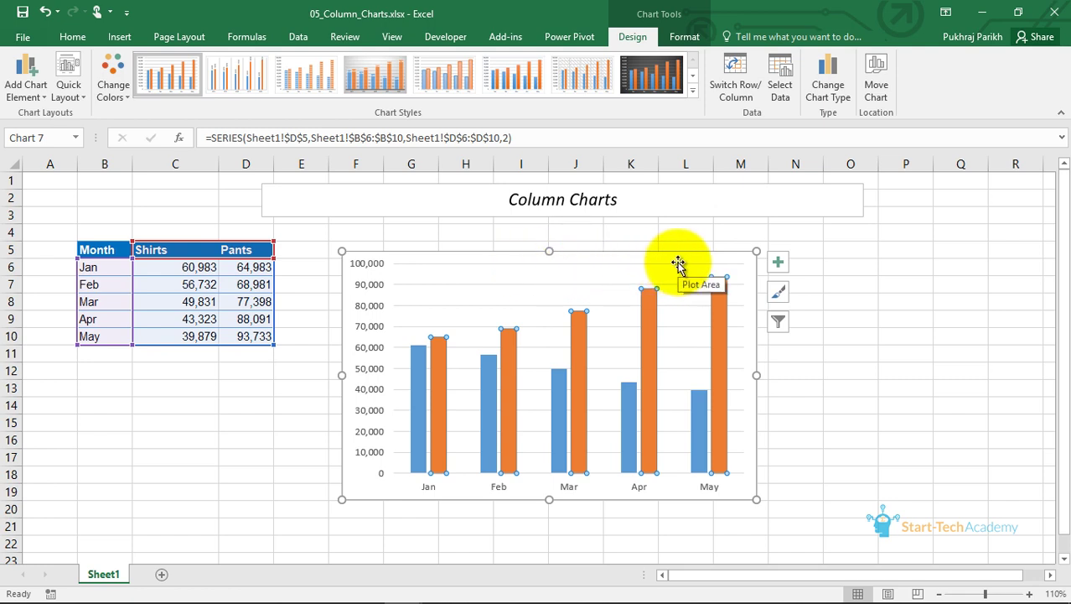
# Add a chart title and a legend to the column chart
pyautogui.moveTo(718, 380)
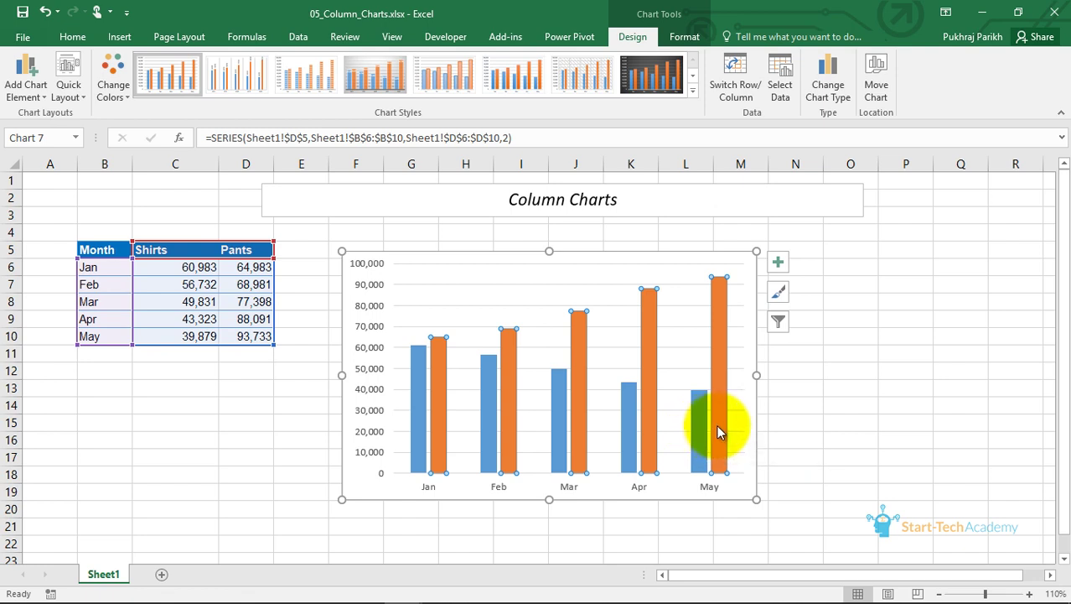
pyautogui.click(777, 265)
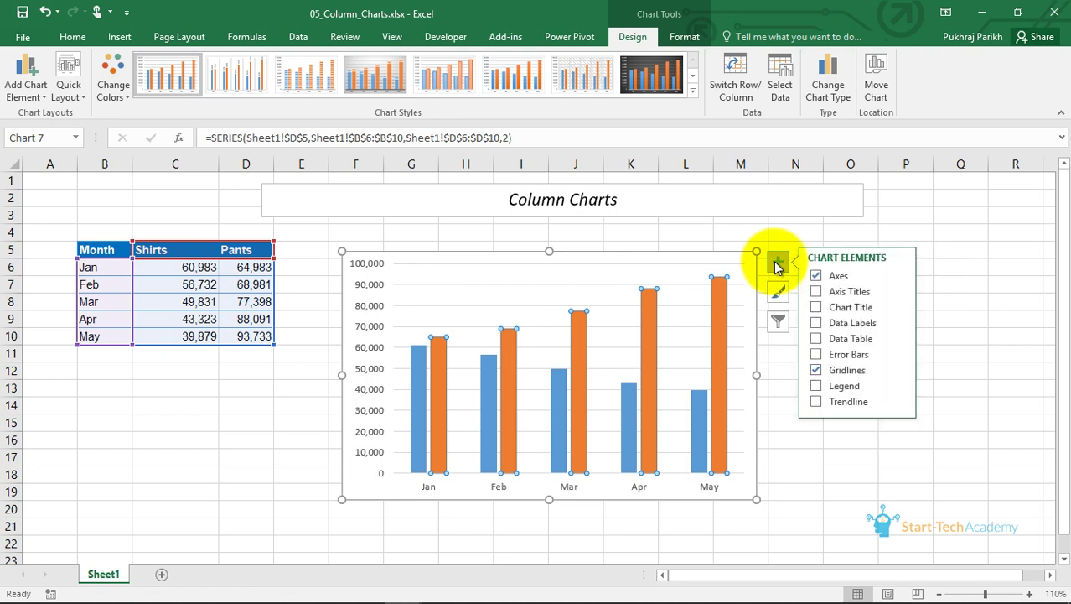
pyautogui.click(820, 307)
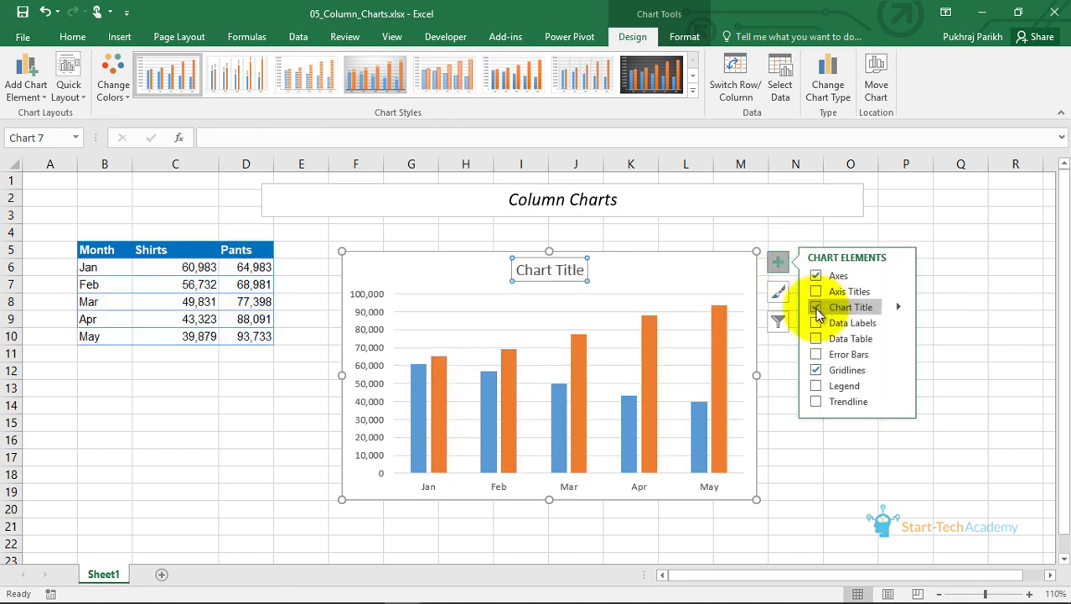
pyautogui.click(817, 387)
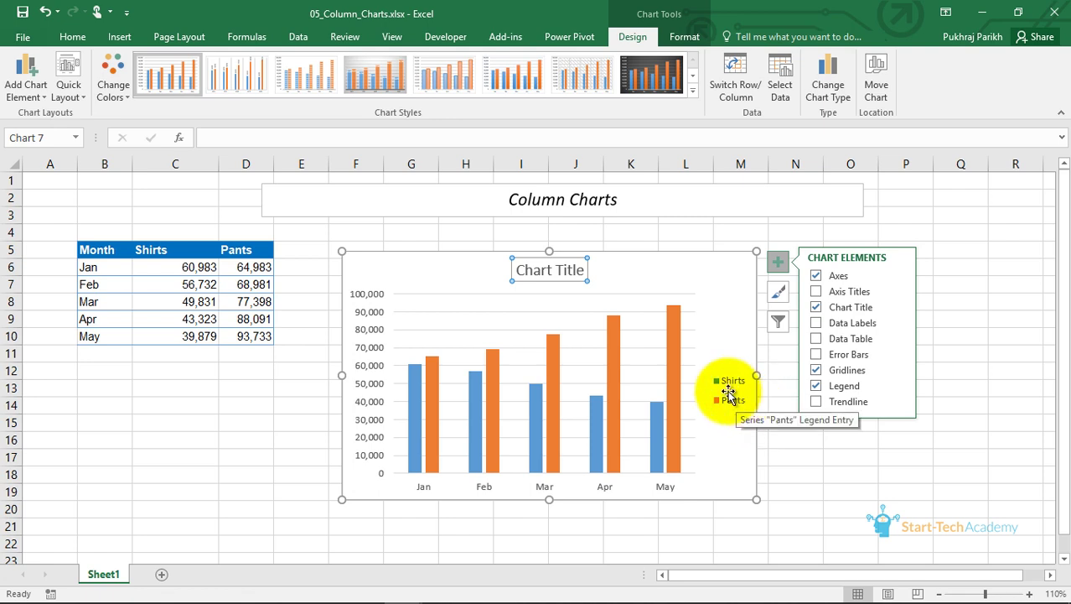
# Replace the placeholder chart title with "Sales"
pyautogui.click(555, 269)
pyautogui.doubleClick(567, 271)
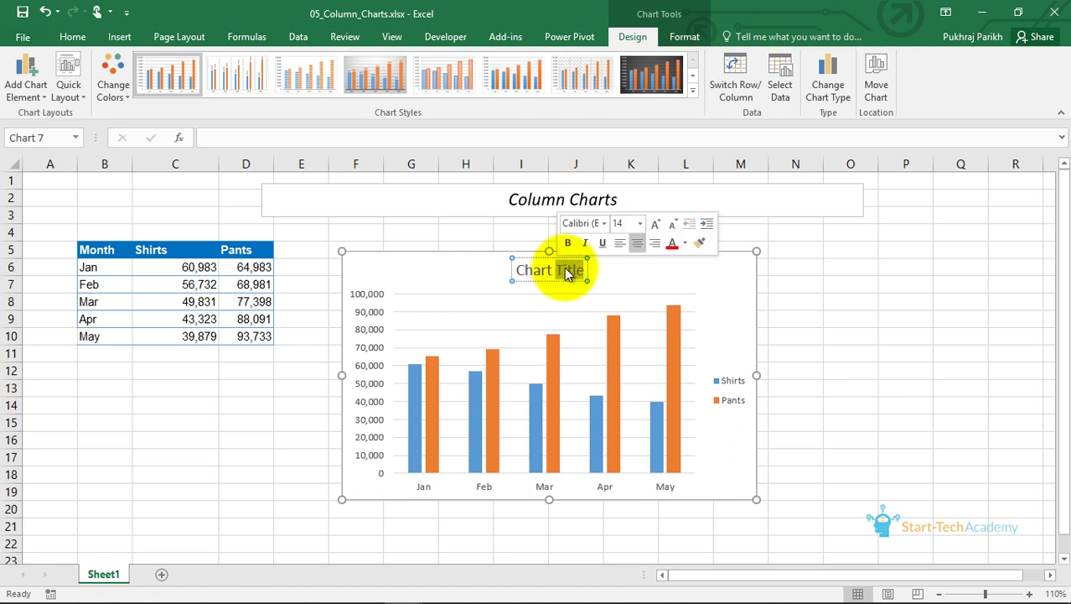
pyautogui.press('BackSpace')
pyautogui.press('BackSpace')
pyautogui.press('BackSpace')
pyautogui.press('BackSpace')
pyautogui.press('BackSpace')
pyautogui.press('BackSpace')
pyautogui.press('BackSpace')
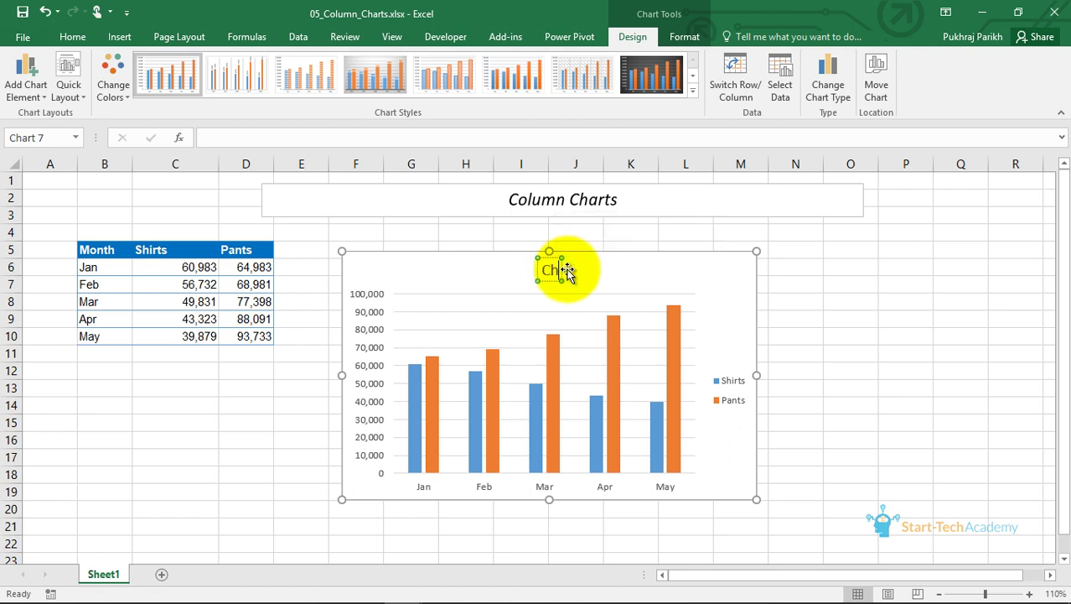
pyautogui.write('Sales')
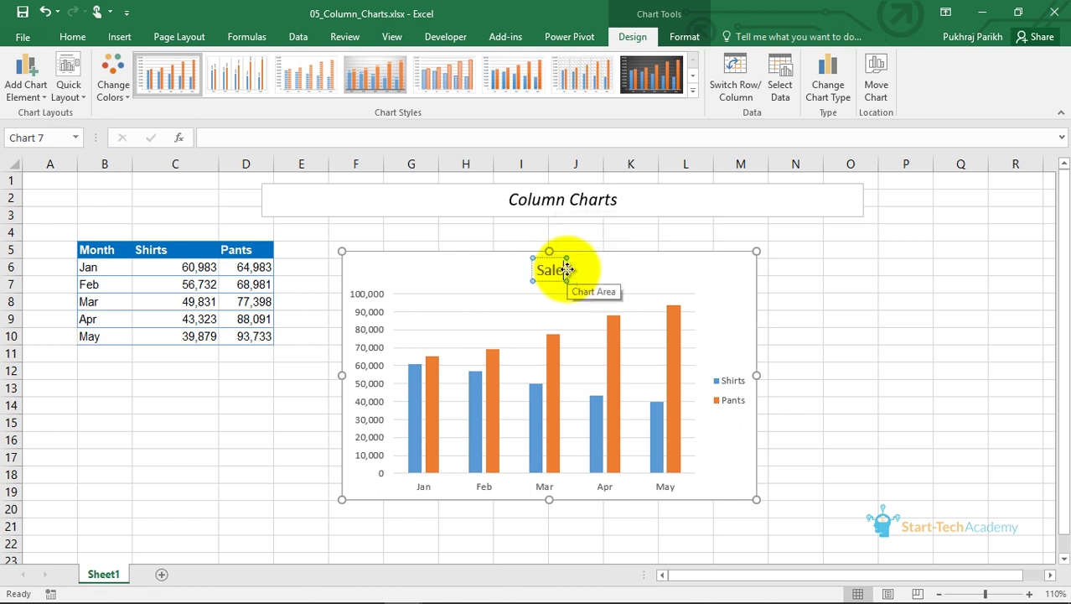
pyautogui.click(733, 286)
# Enlarge the chart by its upper corner to reach row 4 and column N, and nudge the legend slightly down and inward
pyautogui.moveTo(756, 252); pyautogui.dragTo(794, 233)
pyautogui.click(771, 382)
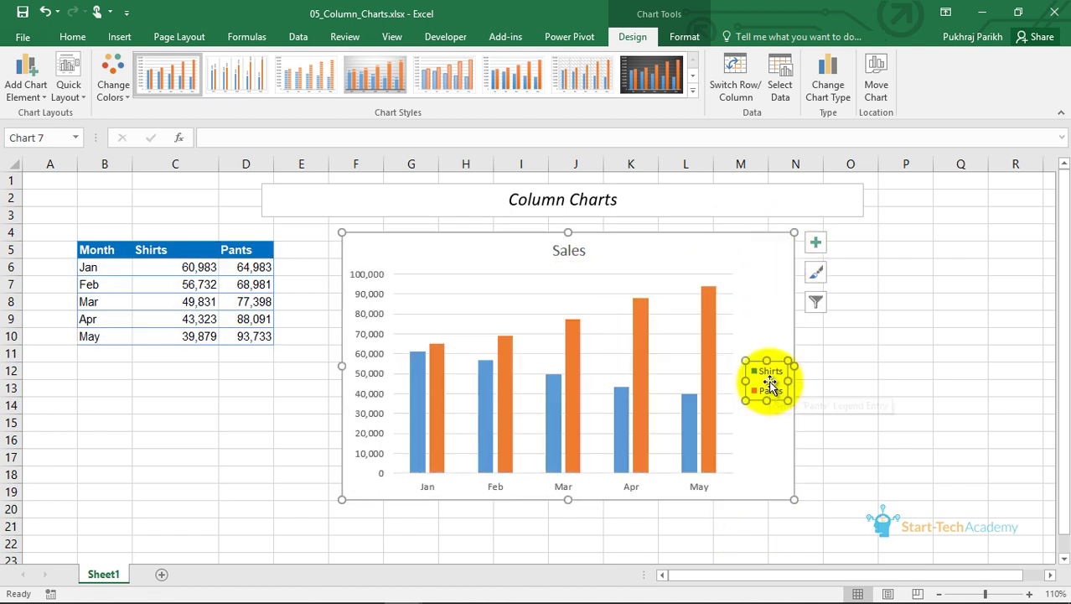
pyautogui.click(770, 388)
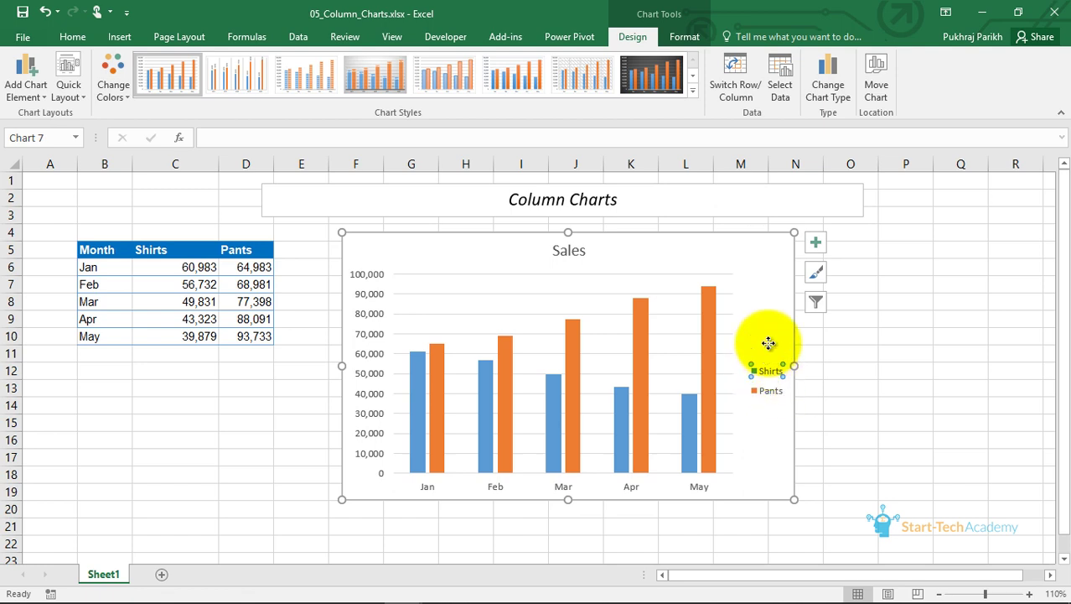
pyautogui.click(765, 343)
pyautogui.click(770, 369)
pyautogui.moveTo(762, 359)
pyautogui.mouseDown()
pyautogui.moveTo(759, 412)
pyautogui.moveTo(706, 490)
pyautogui.moveTo(754, 373)
pyautogui.mouseUp()
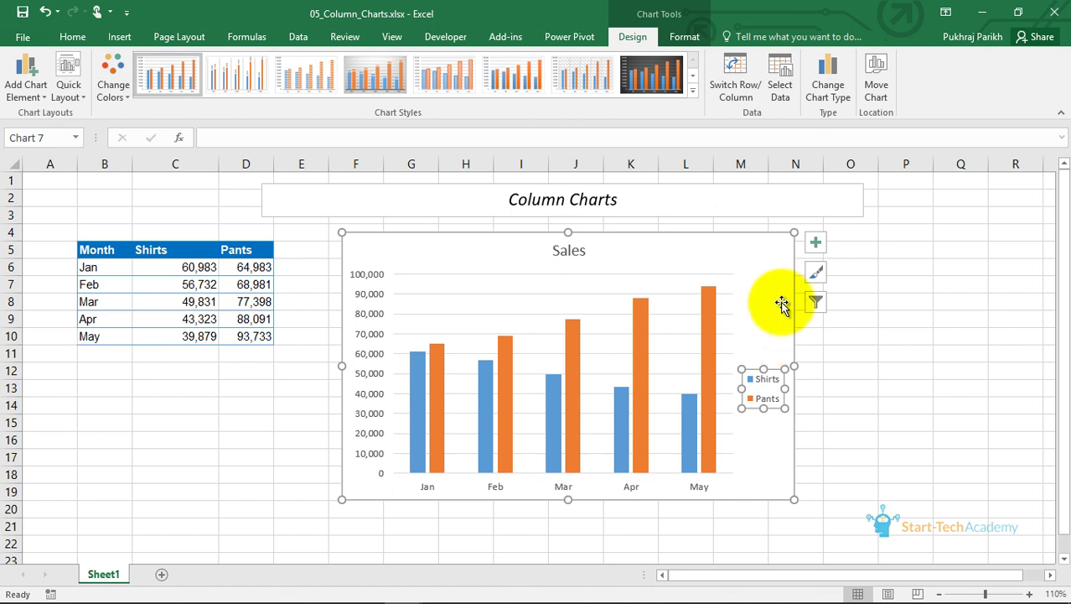
pyautogui.click(751, 256)
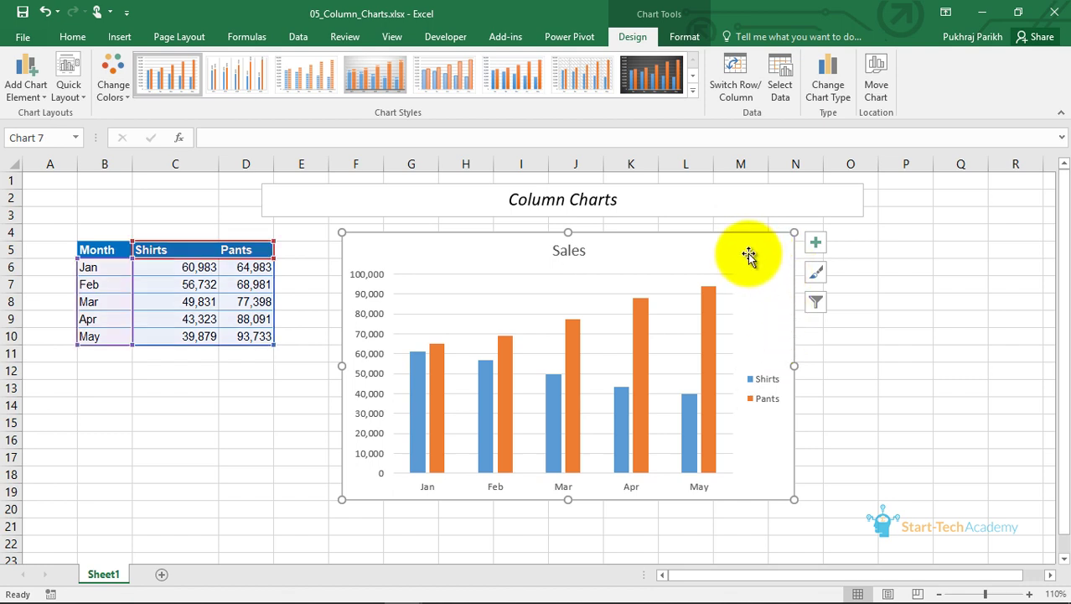
# Change the Sales chart to a 2-D stacked column chart, and select its Shirts and Pants series in turn
pyautogui.click(116, 38)
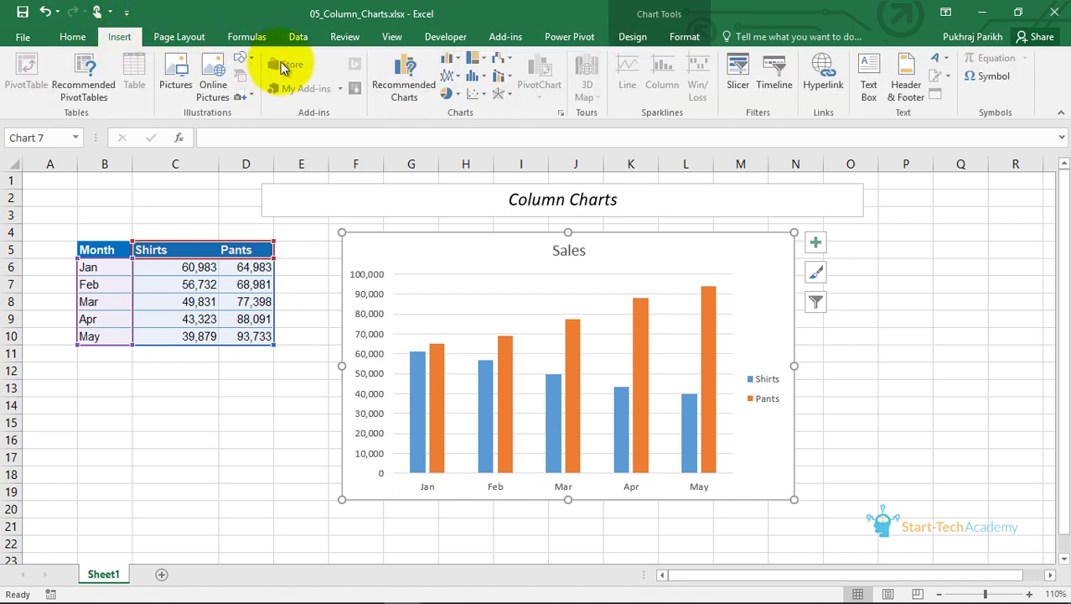
pyautogui.click(450, 58)
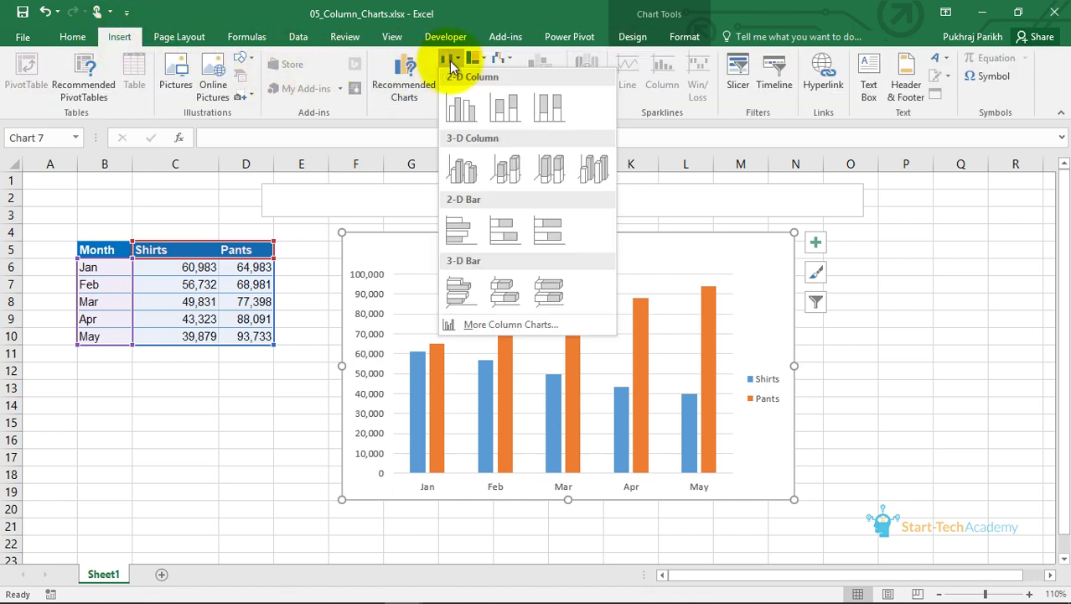
pyautogui.click(502, 114)
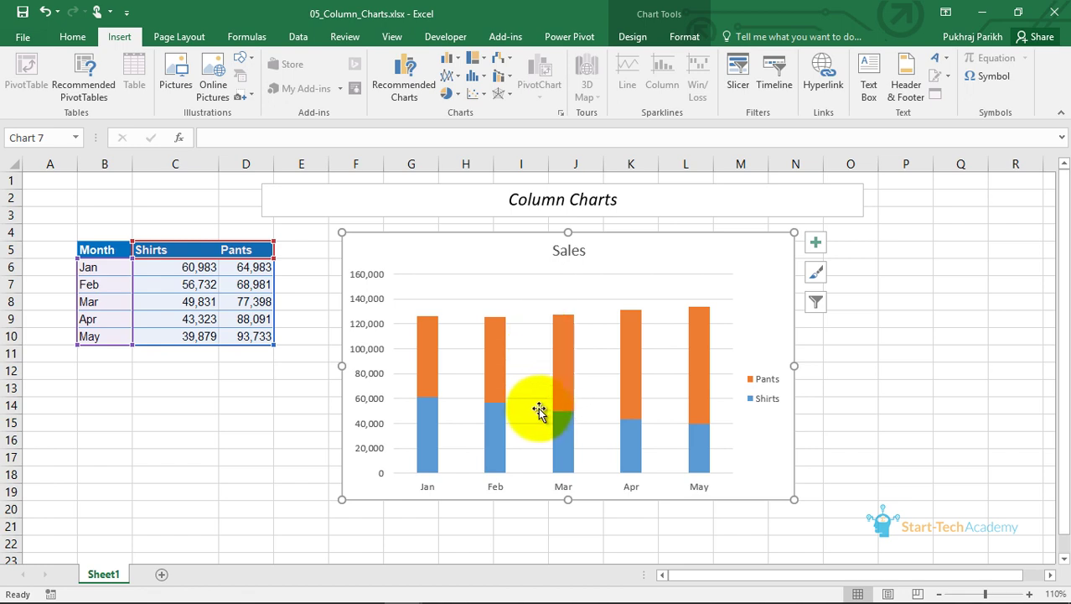
pyautogui.click(429, 435)
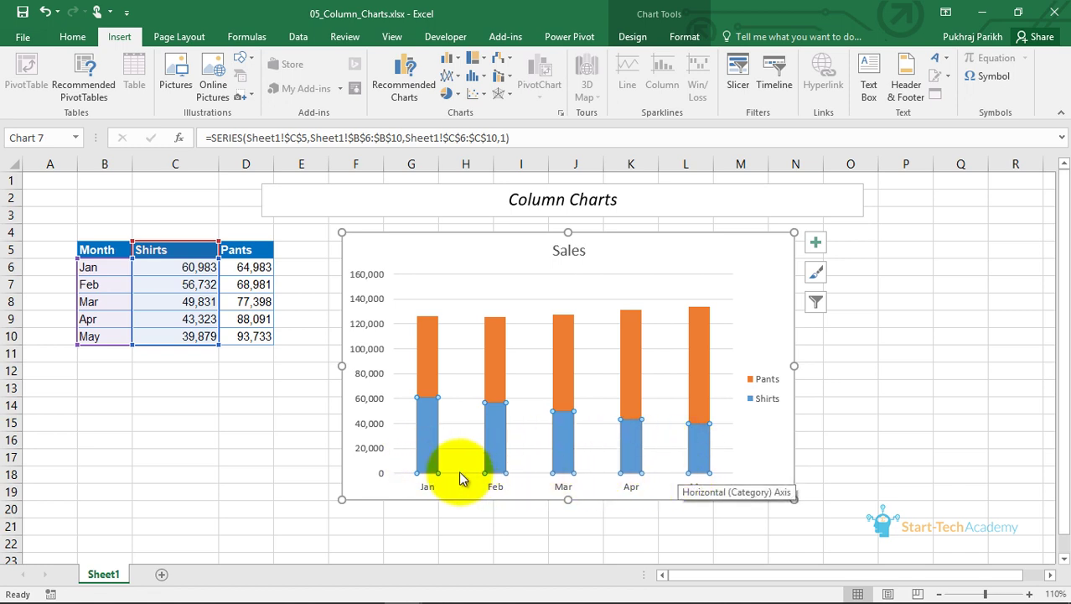
pyautogui.click(425, 358)
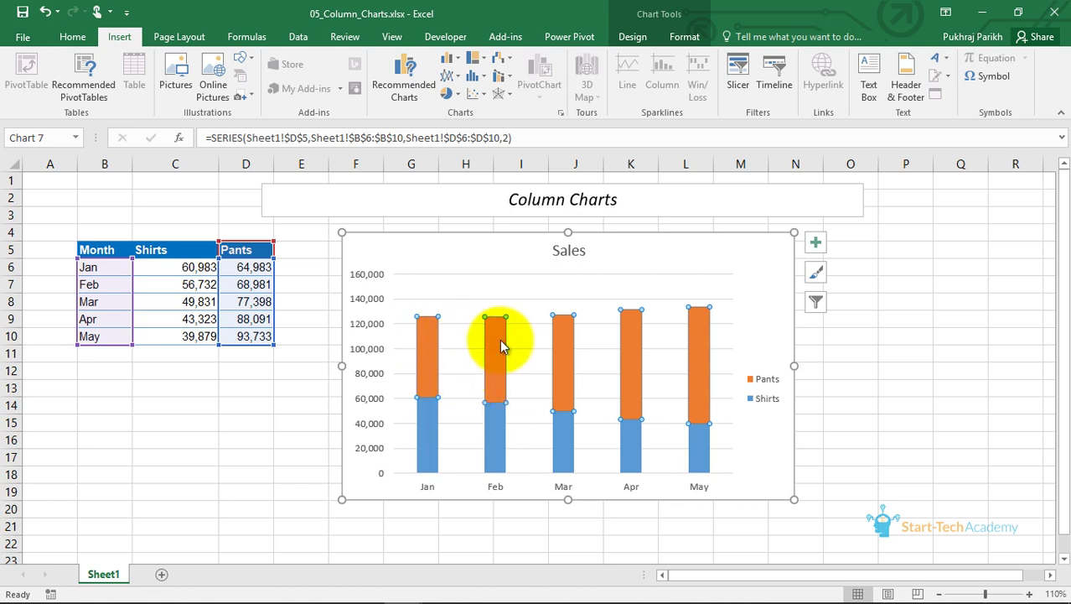
# Change the Sales chart to a 2-D 100% stacked column chart and inspect its Pants and Shirts shares
pyautogui.moveTo(502, 352)
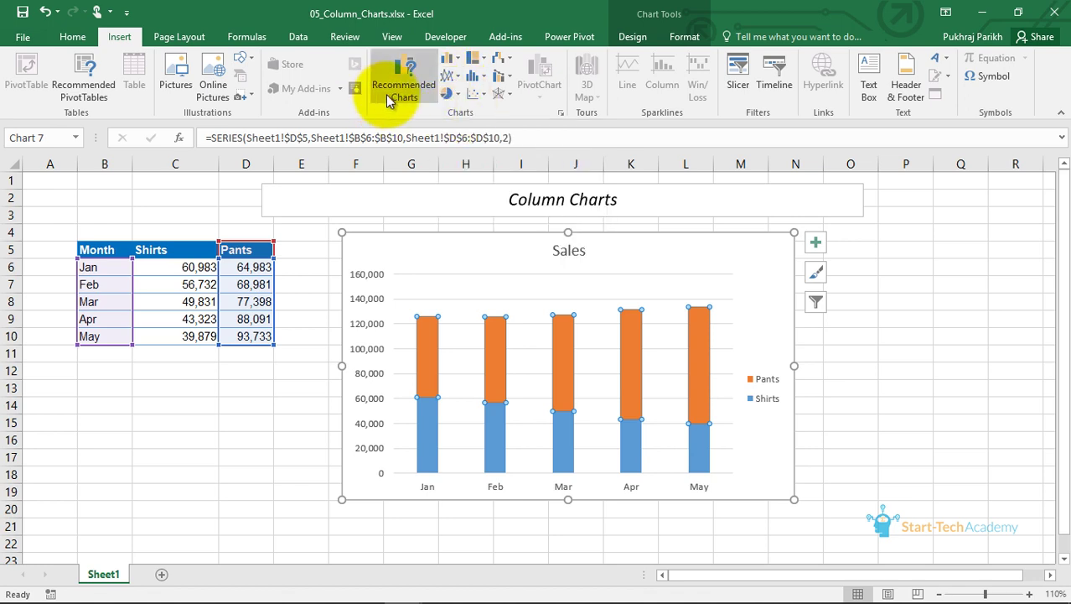
pyautogui.click(459, 60)
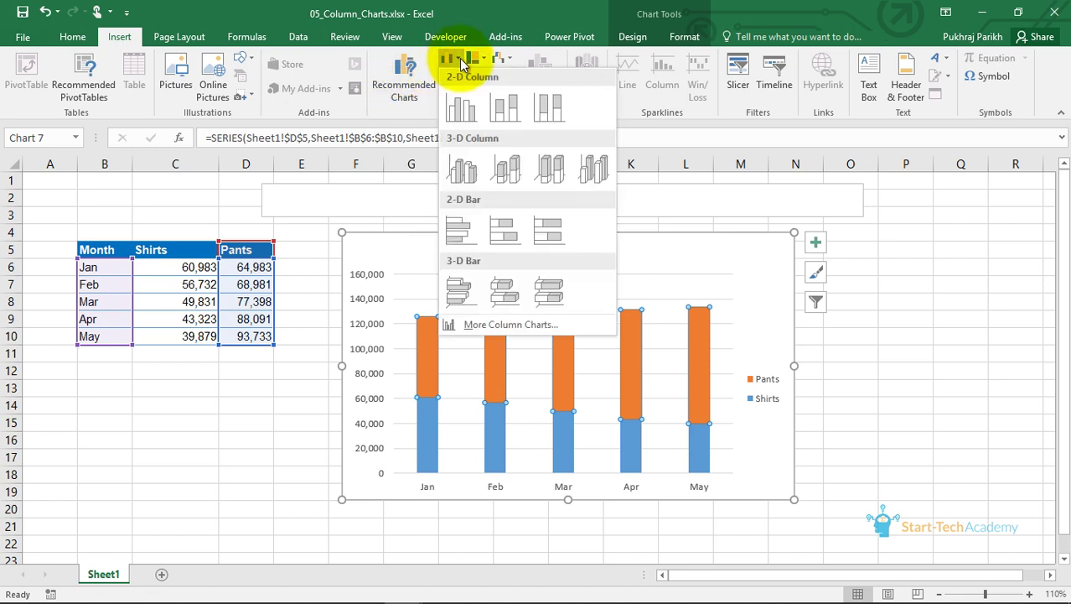
pyautogui.click(552, 104)
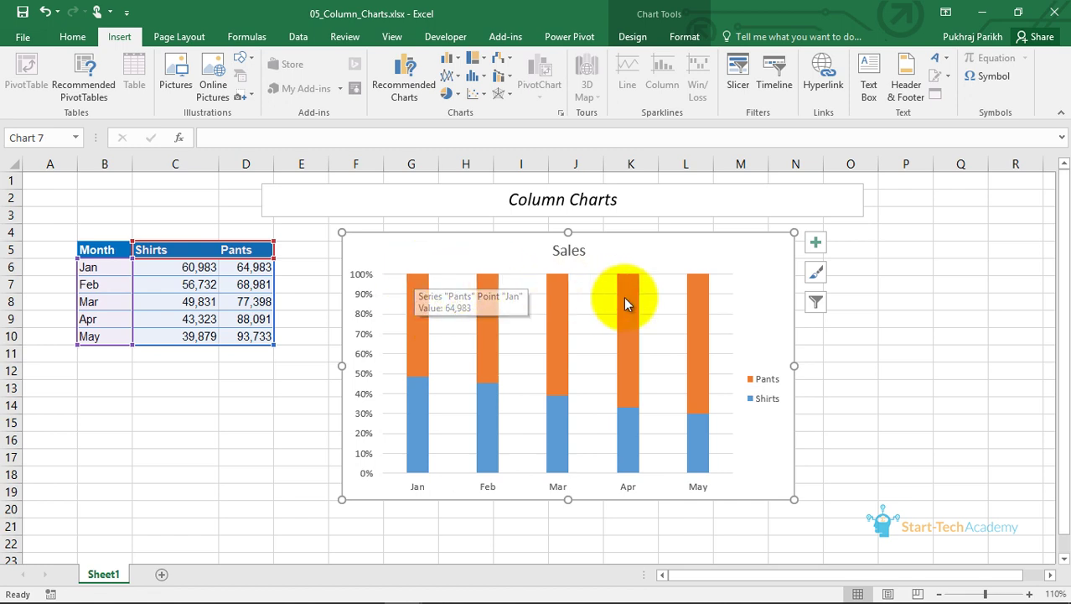
pyautogui.moveTo(704, 280)
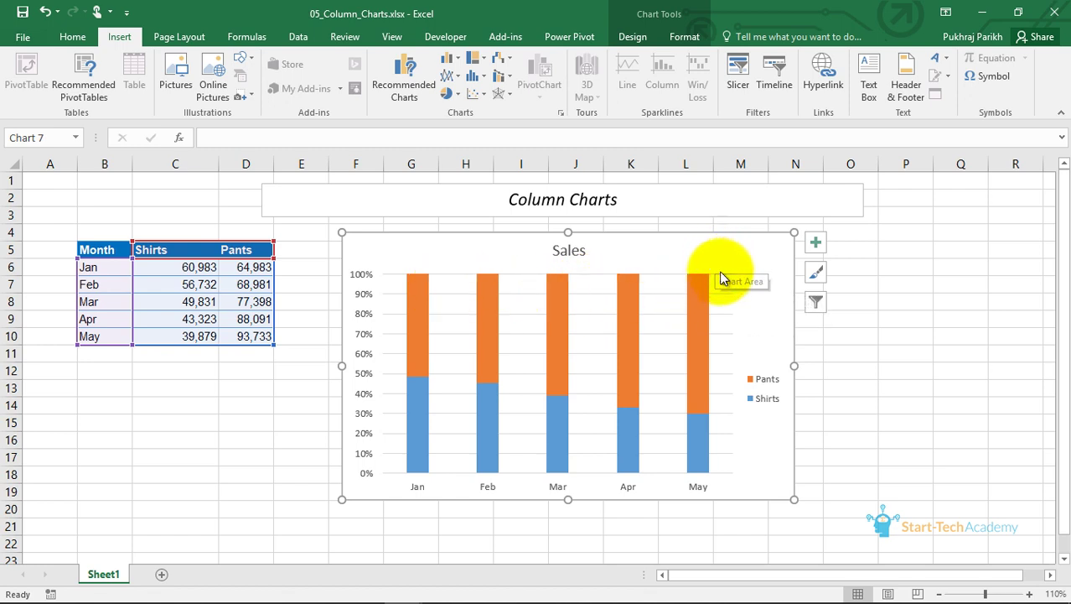
pyautogui.moveTo(415, 348)
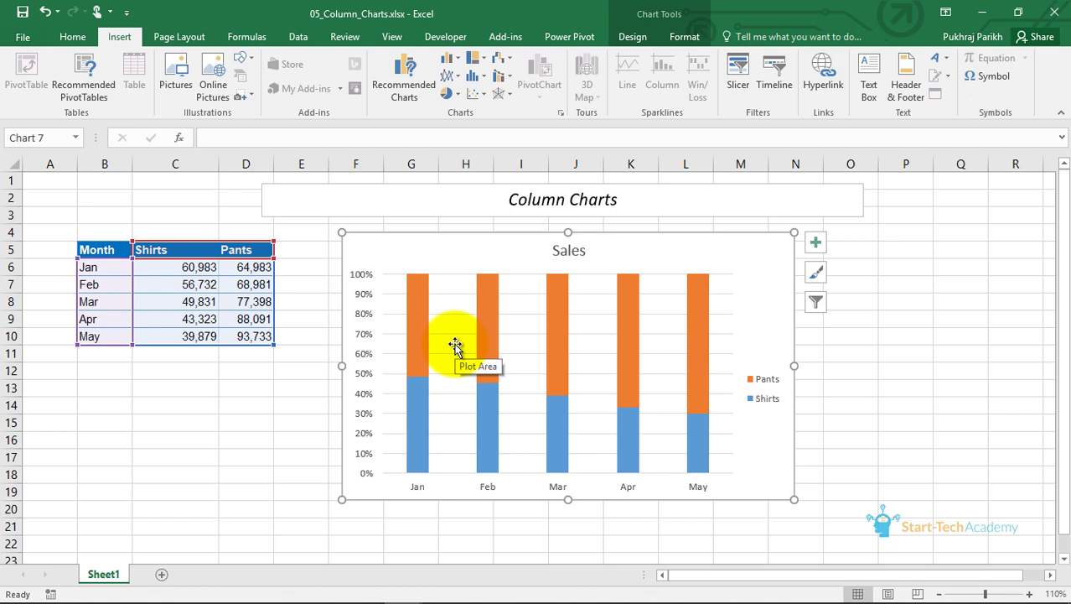
# Try the 3-D clustered column type on the Sales chart, and switch it to a 2-D clustered column chart
pyautogui.click(450, 64)
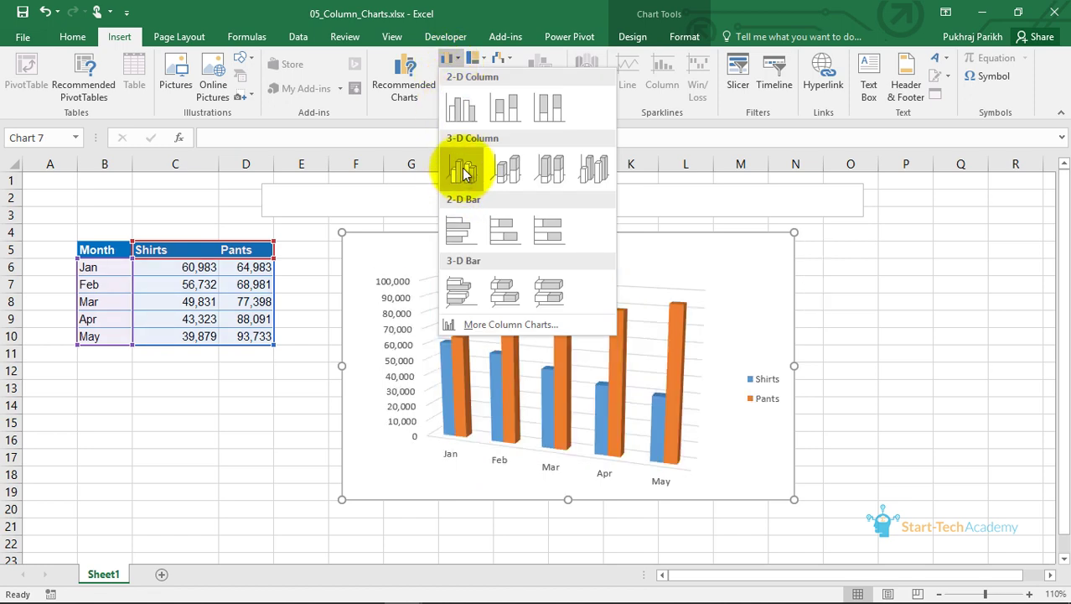
pyautogui.click(464, 168)
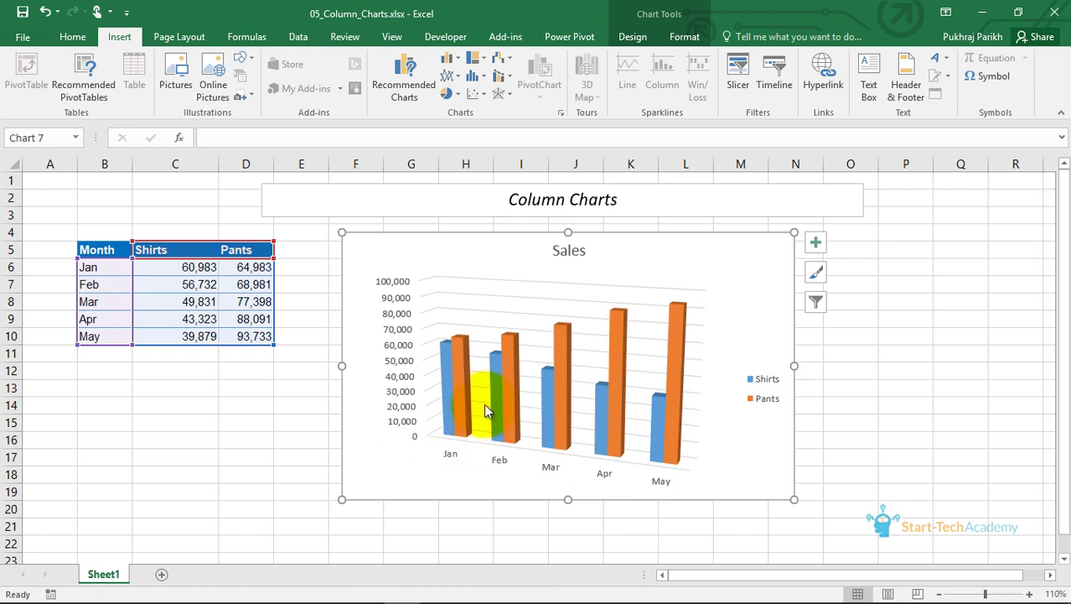
pyautogui.moveTo(494, 401)
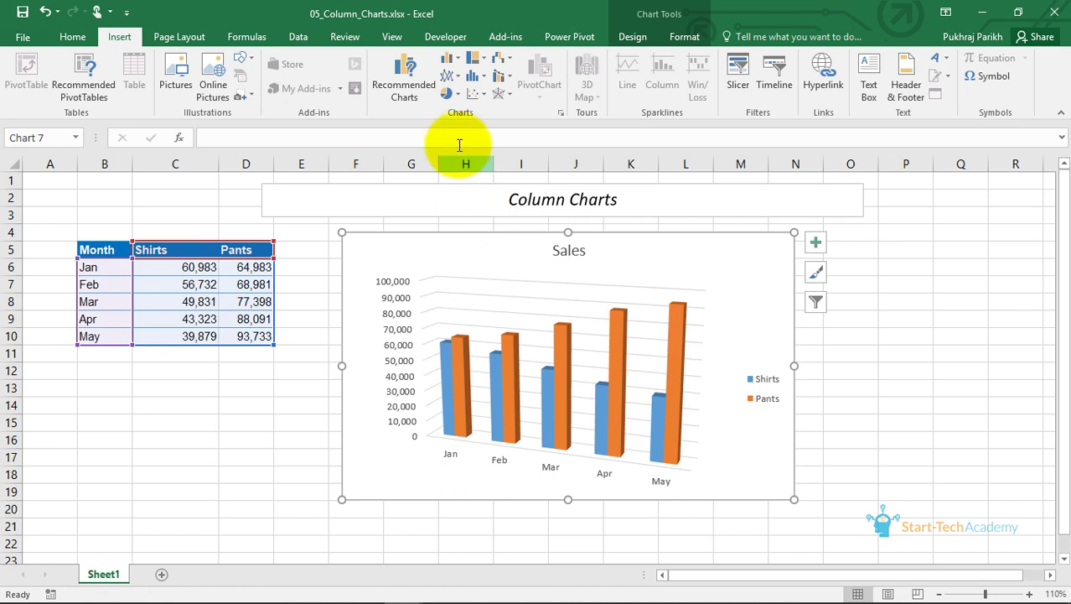
pyautogui.click(460, 64)
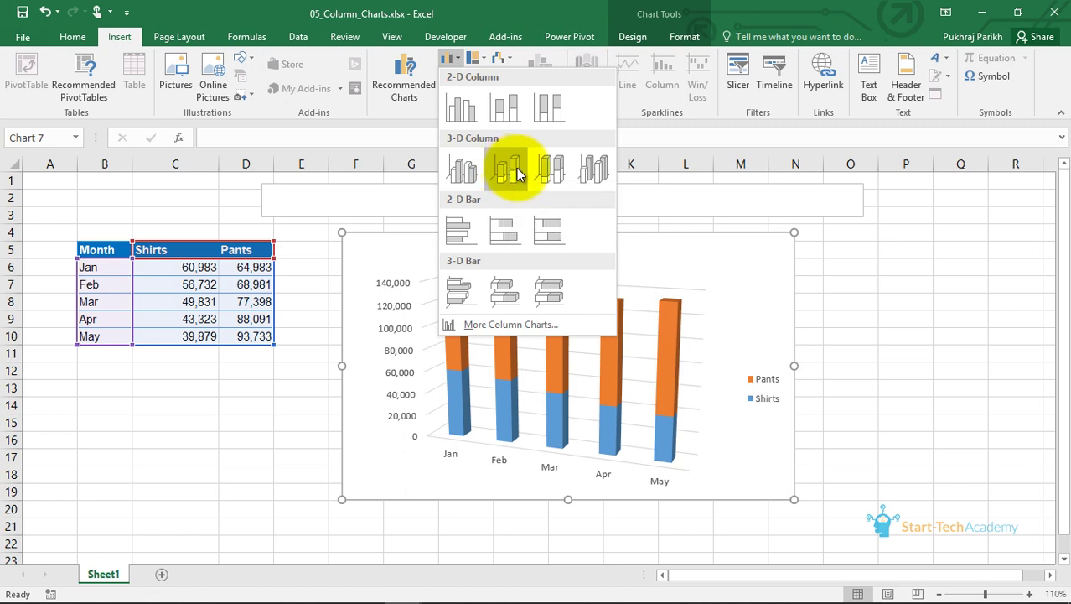
pyautogui.click(465, 119)
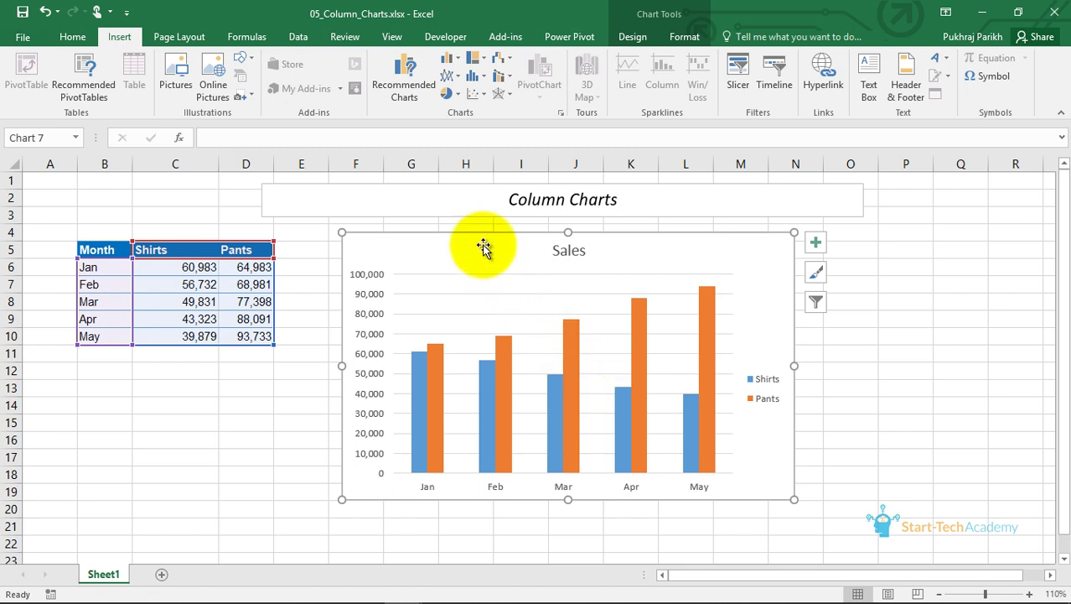
# Change the Sales chart to a 2-D clustered bar chart and select its month axis
pyautogui.click(445, 64)
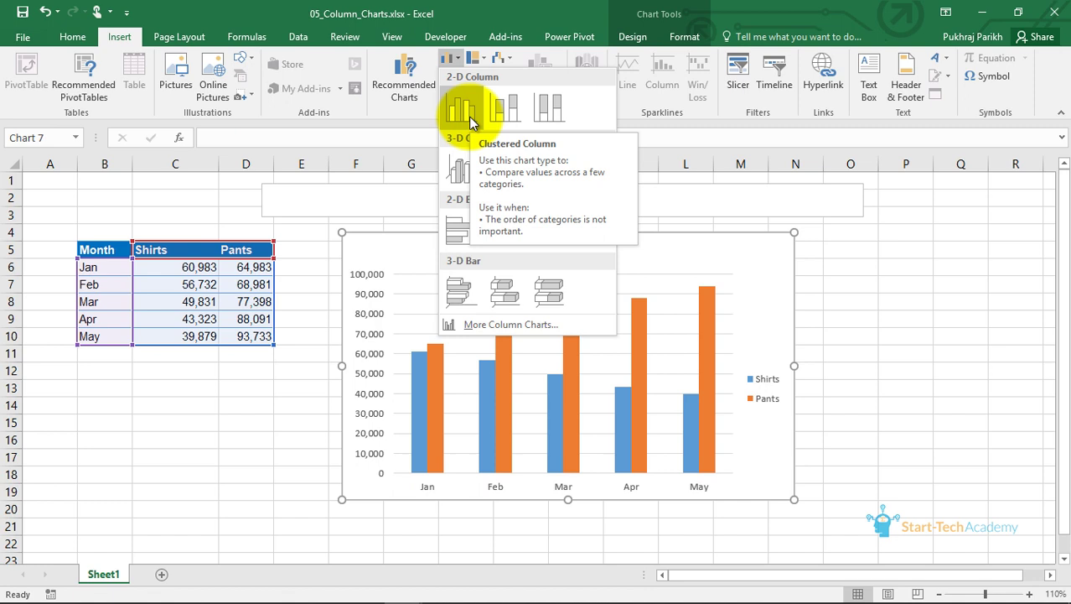
pyautogui.click(457, 233)
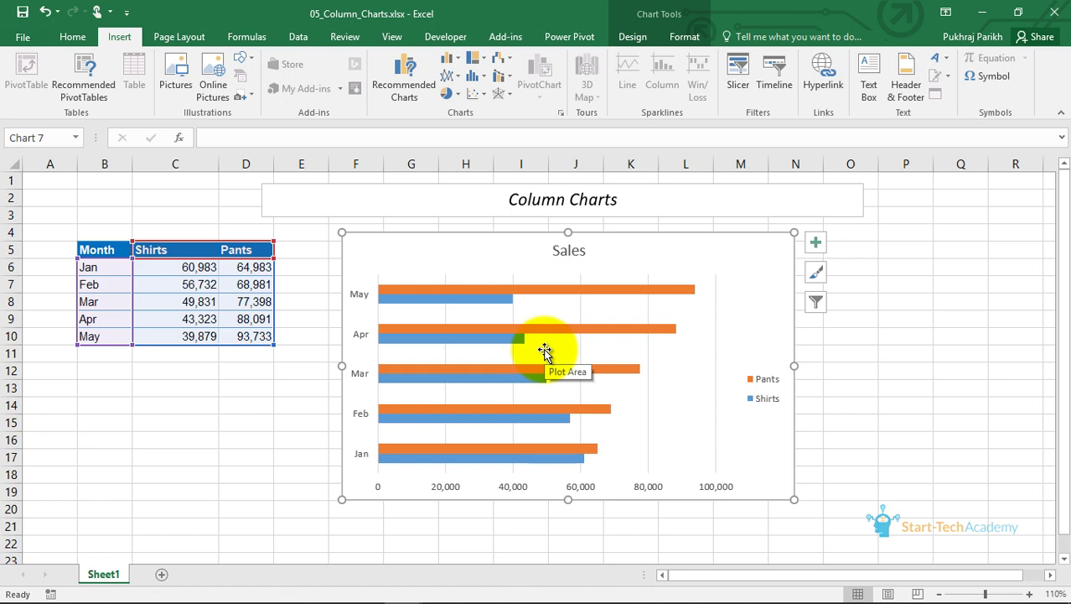
pyautogui.click(354, 292)
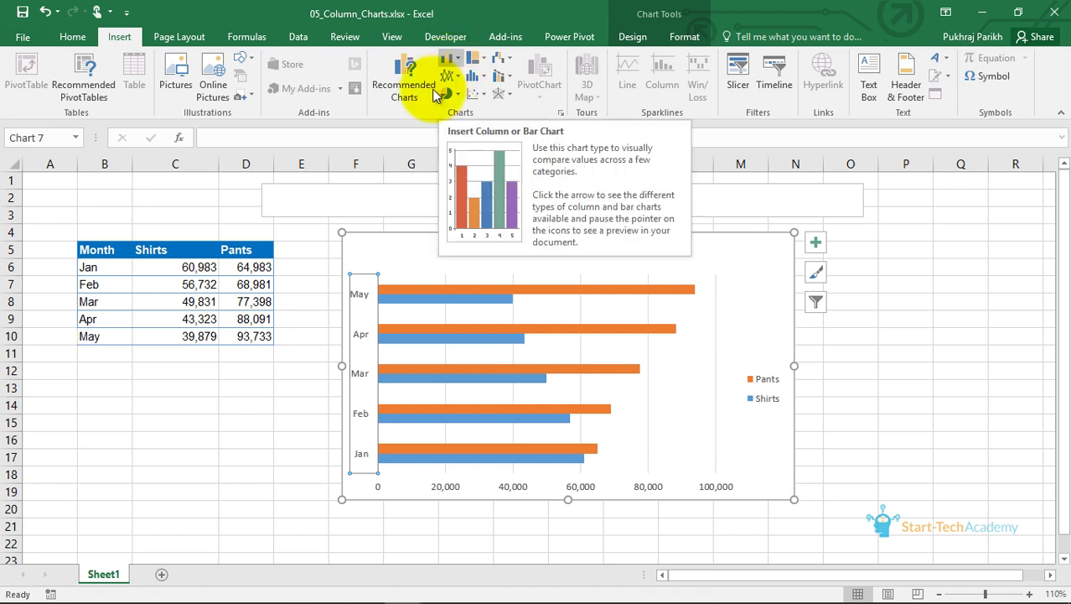
# Extend the January label in cell B6 to "Jan 2019-2020"
pyautogui.click(90, 267)
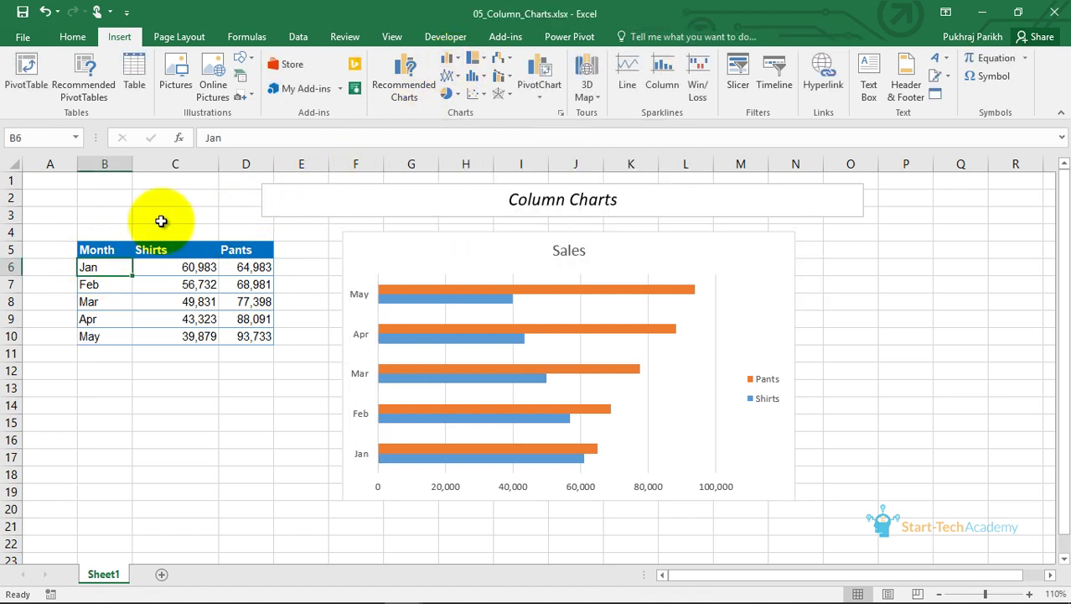
pyautogui.click(256, 139)
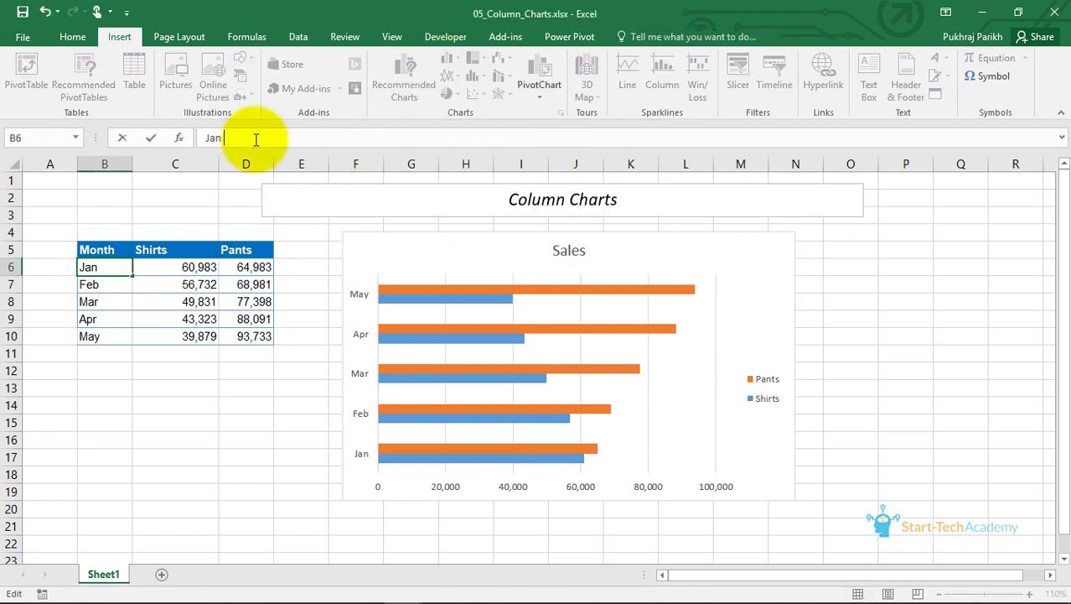
pyautogui.write('2019-2020')
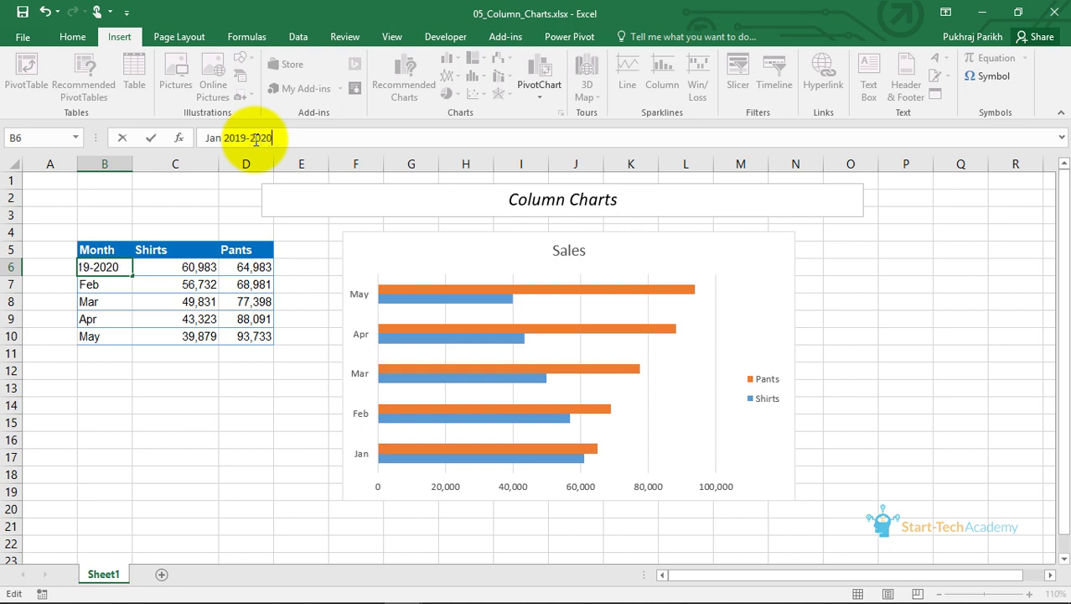
pyautogui.click(266, 419)
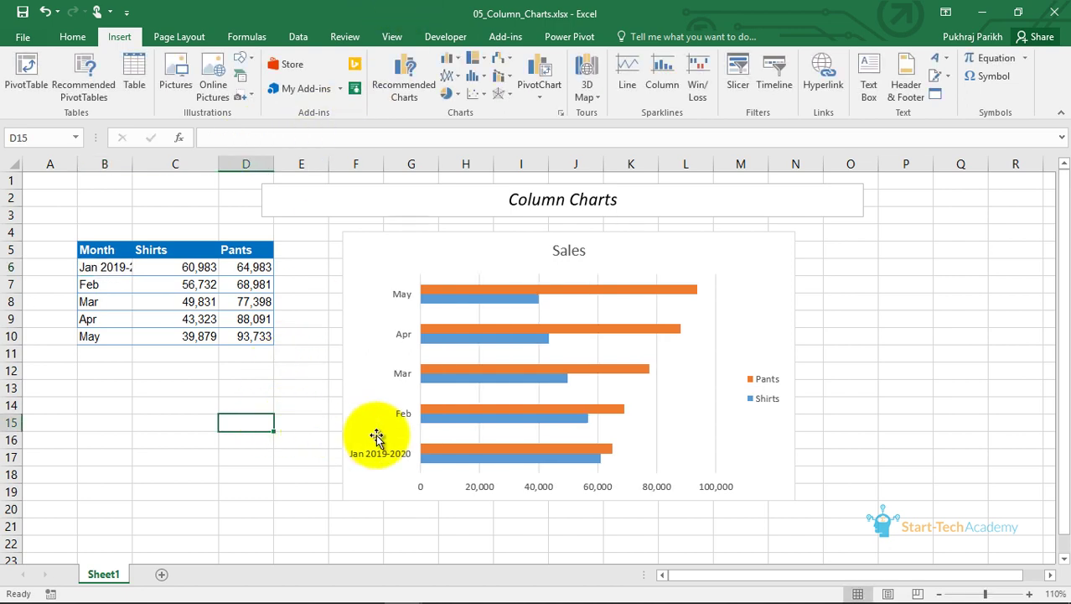
# Change the Sales bar chart to a 2-D clustered column chart
pyautogui.click(519, 317)
pyautogui.click(448, 66)
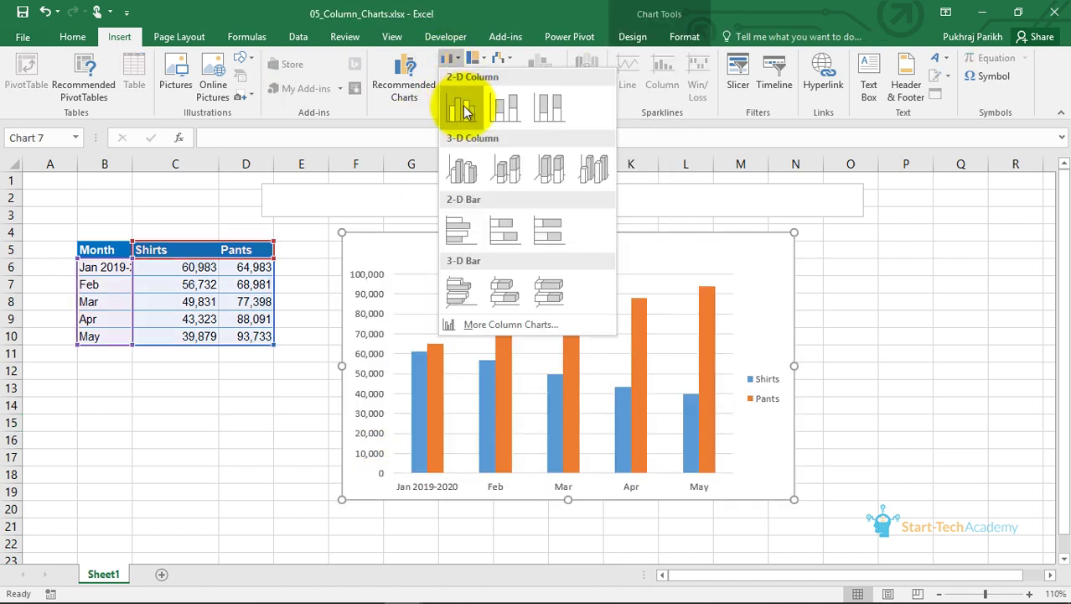
pyautogui.click(466, 110)
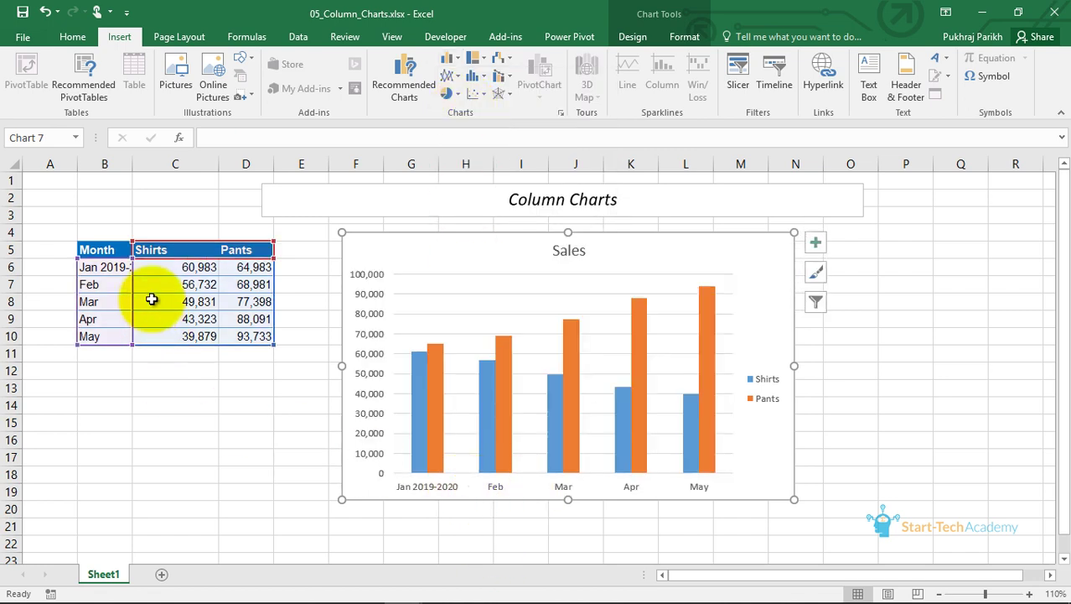
# Extend the February label in cell B7 to "Feb 2019-2020"
pyautogui.click(97, 284)
pyautogui.click(256, 139)
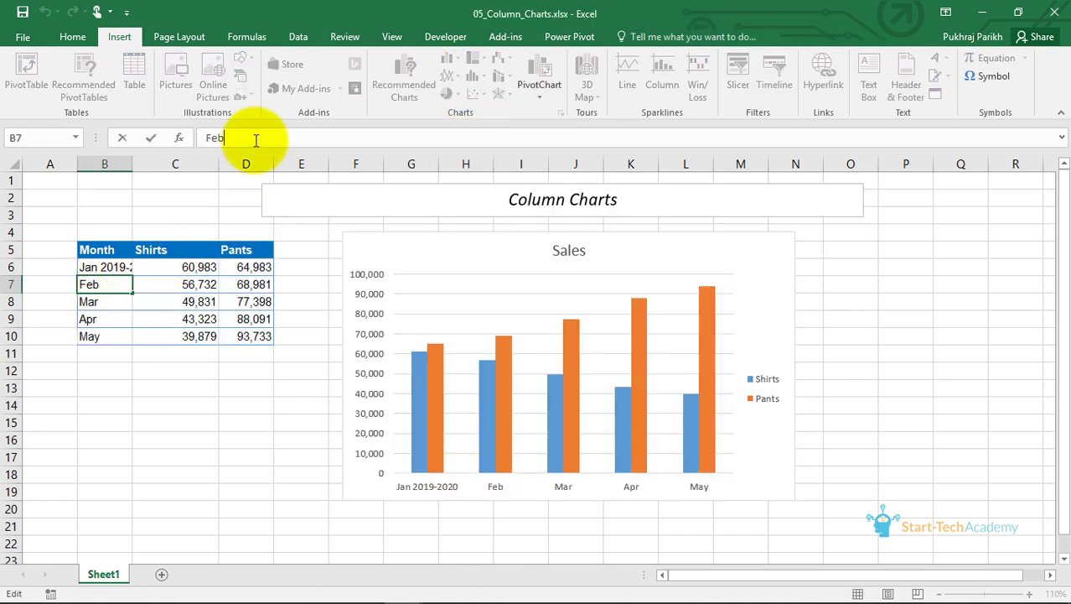
pyautogui.write('2019-1')
pyautogui.write('020')
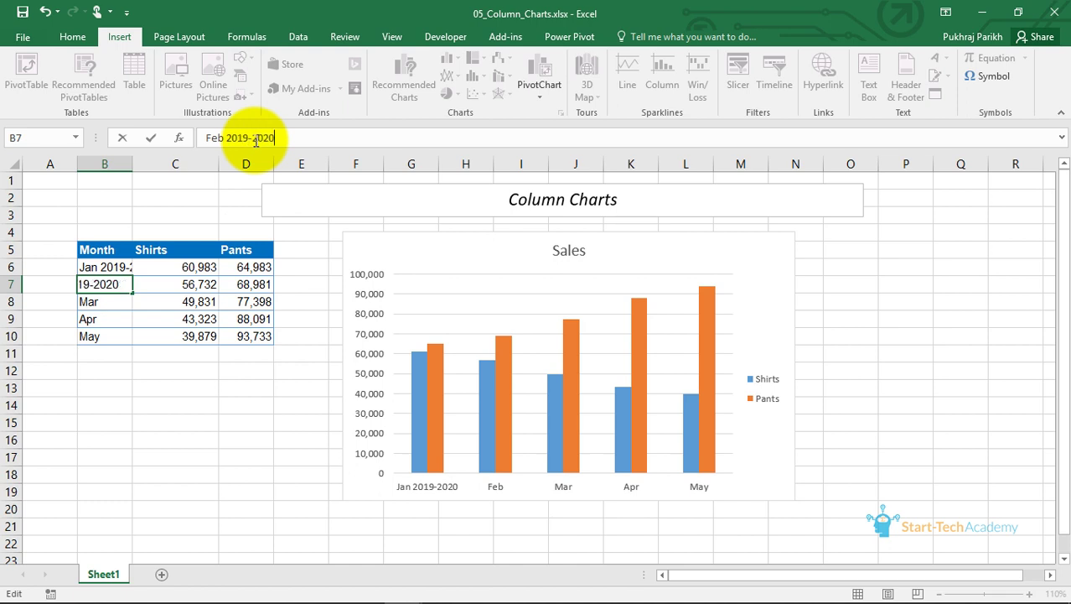
pyautogui.press('Return')
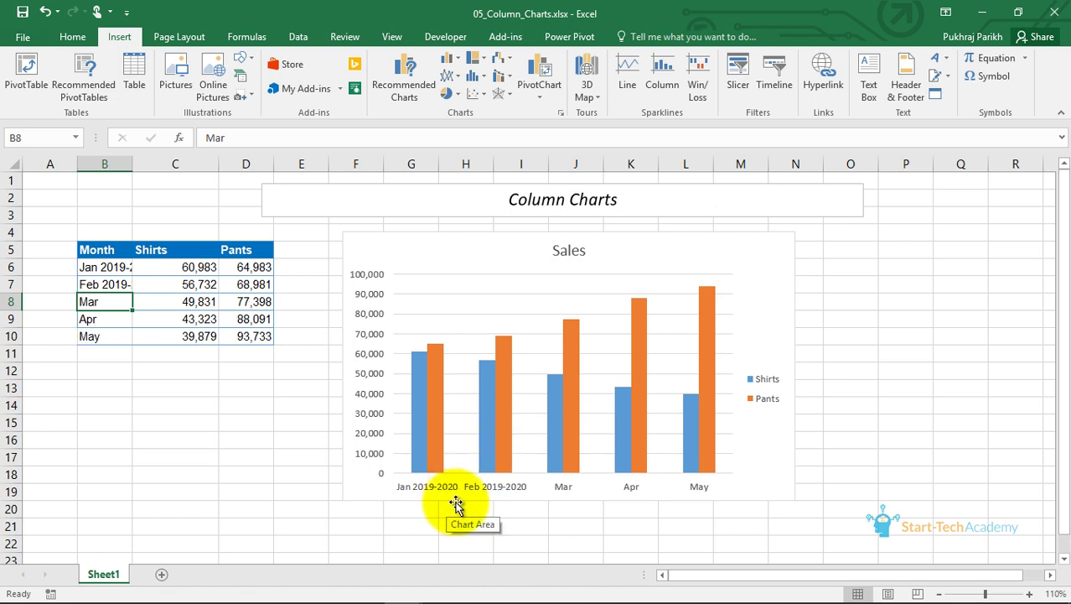
# Insert a separate 2-D clustered bar chart from the monthly Shirts and Pants table and select its title
pyautogui.click(451, 61)
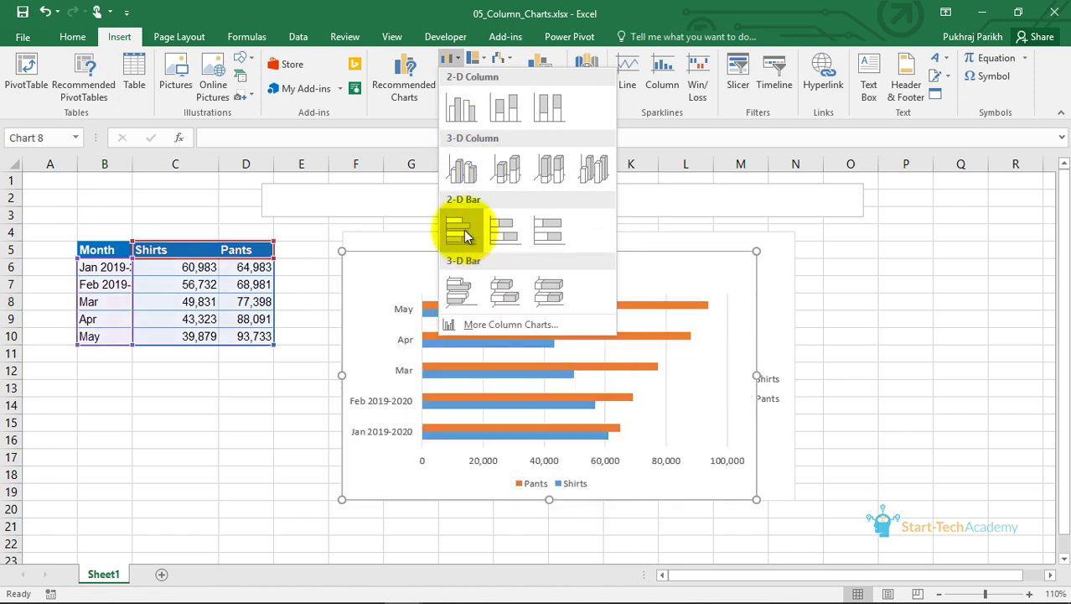
pyautogui.click(466, 235)
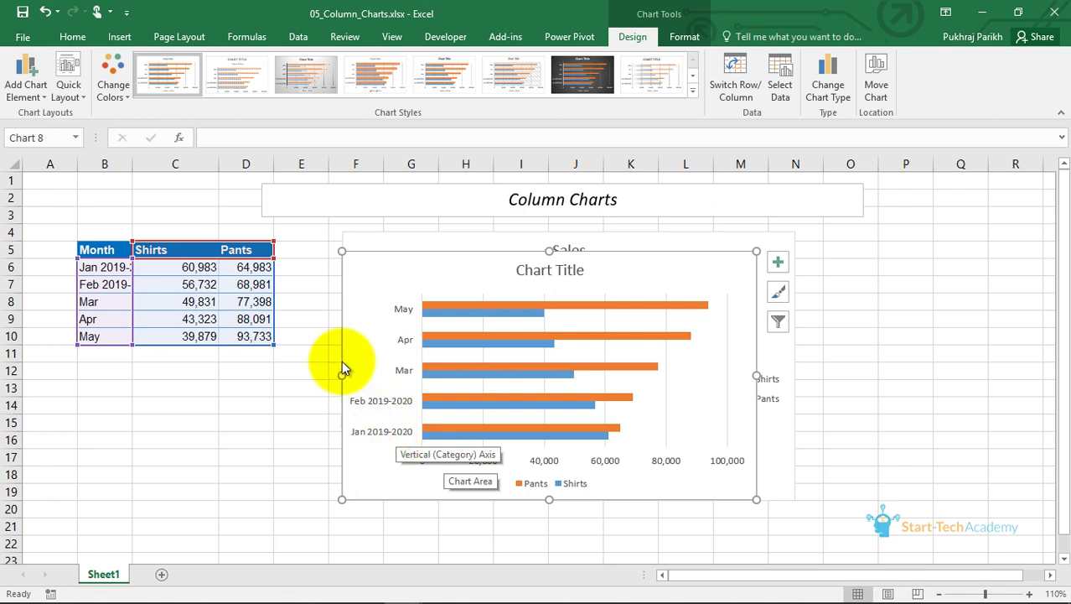
pyautogui.click(120, 40)
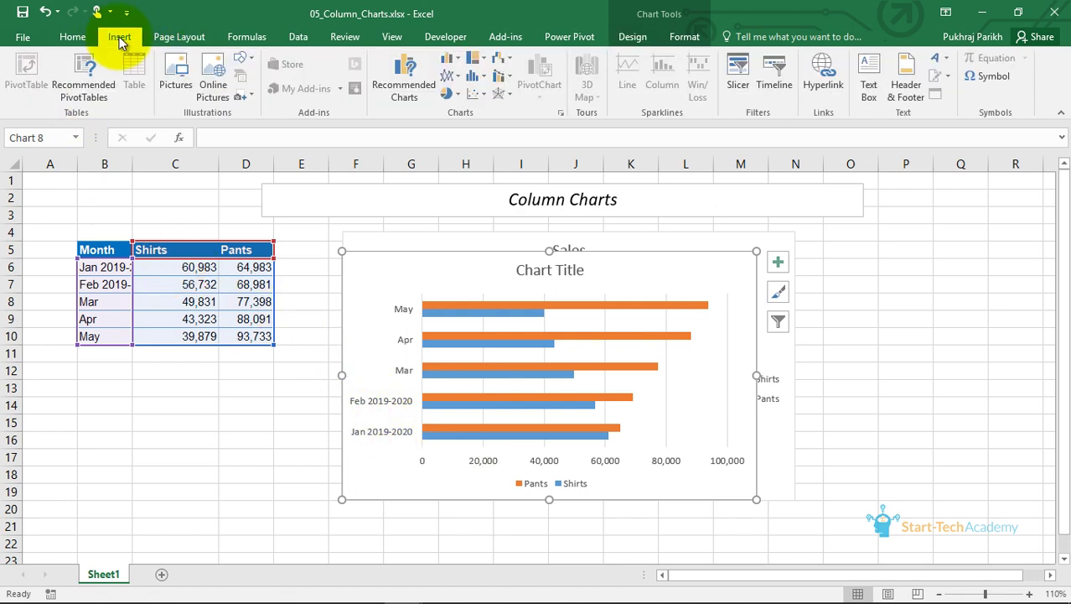
pyautogui.click(449, 60)
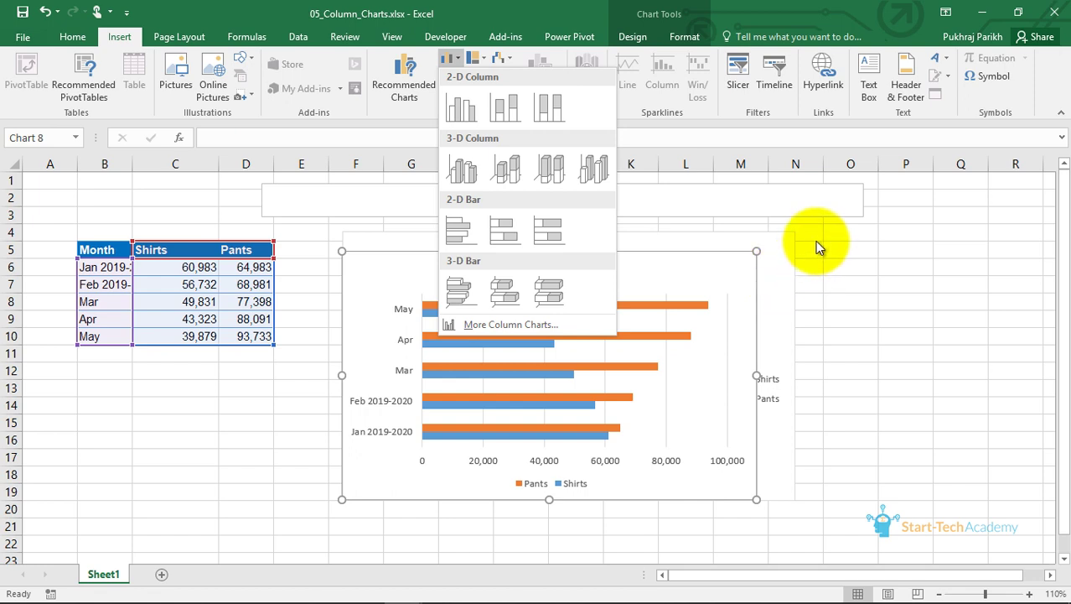
pyautogui.click(764, 250)
pyautogui.click(569, 276)
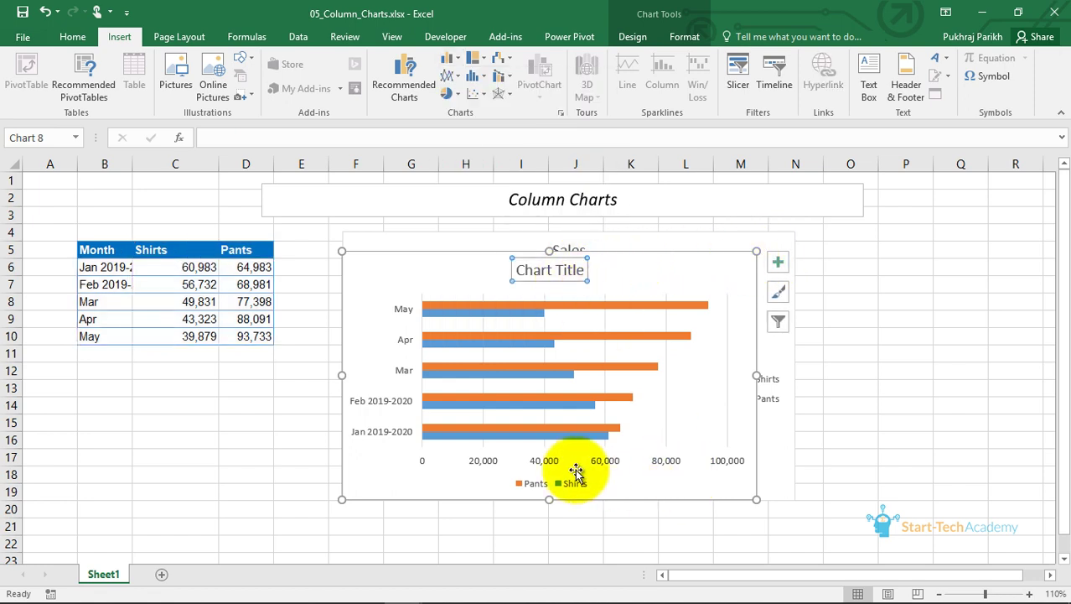